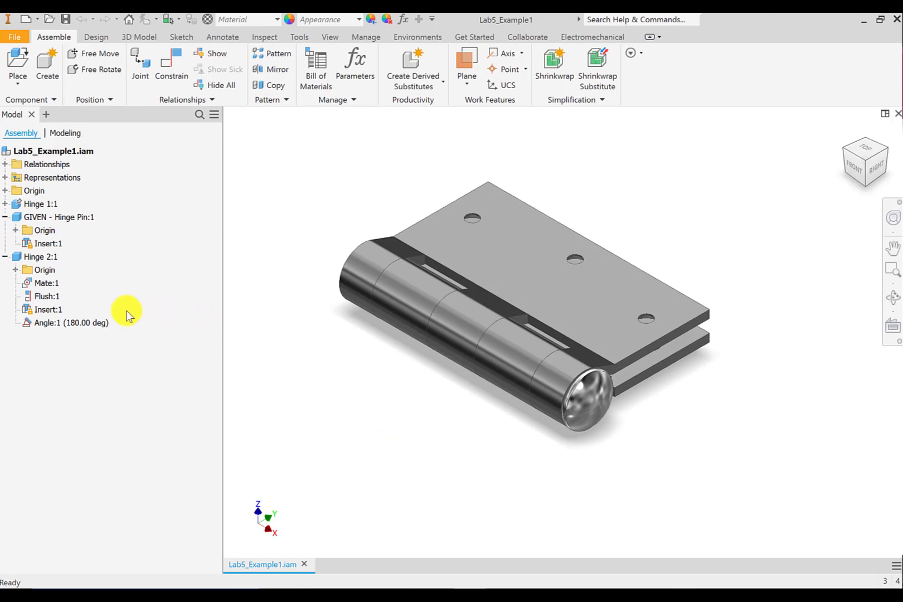
Limit Hinge 2's angle constraint to a maximum of 180° and a minimum of 0°, and test the leaf's swing.
right_click(59, 326)
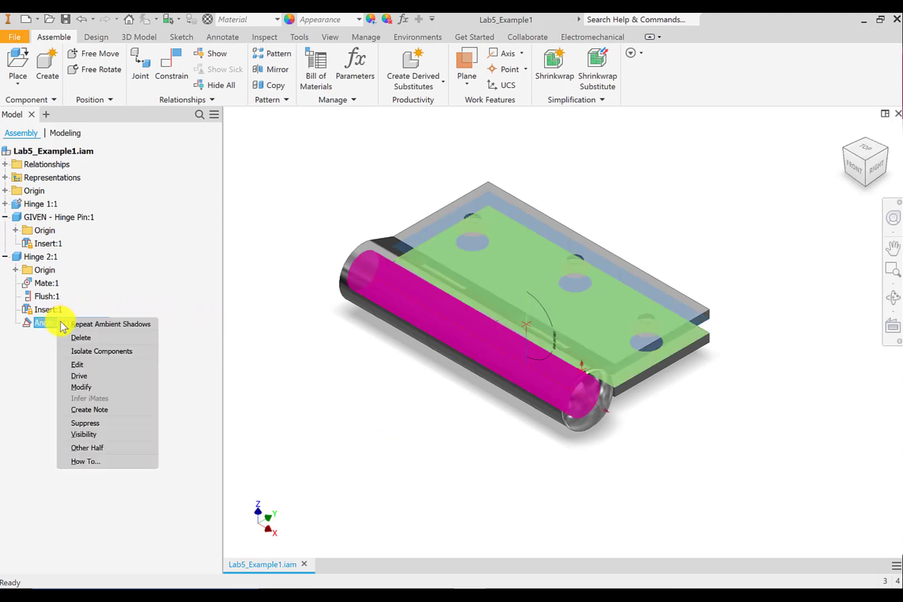
left_click(80, 366)
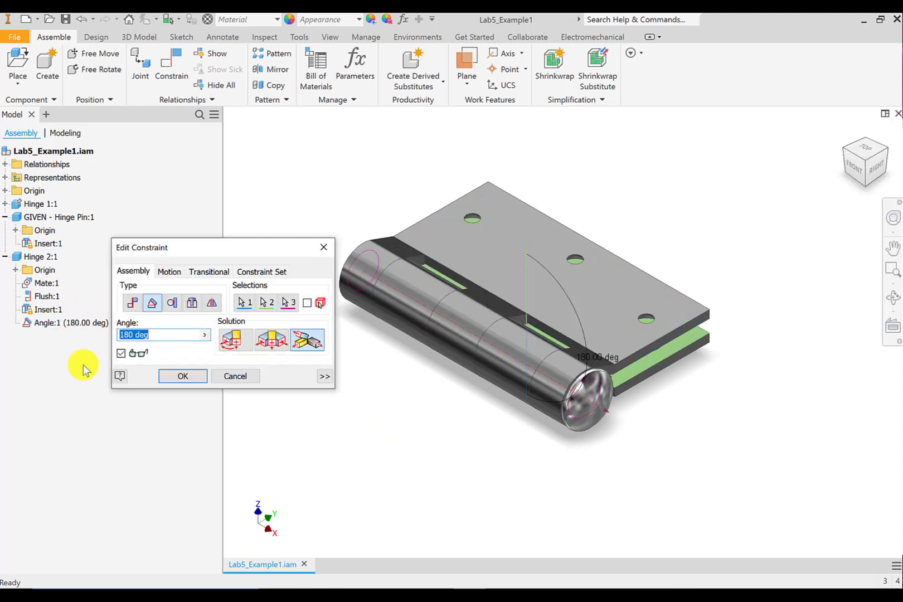
left_click_drag(244, 249, 283, 186)
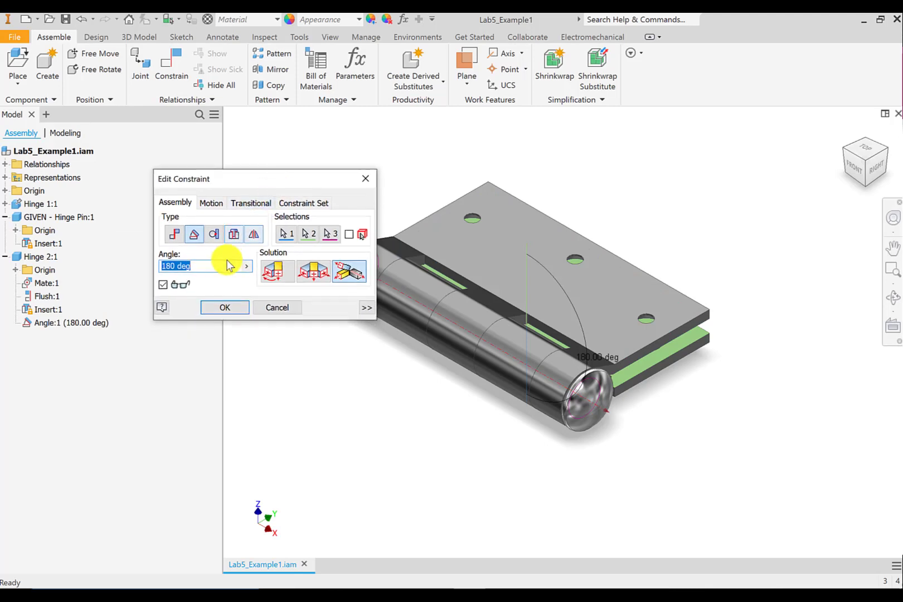
left_click(242, 270)
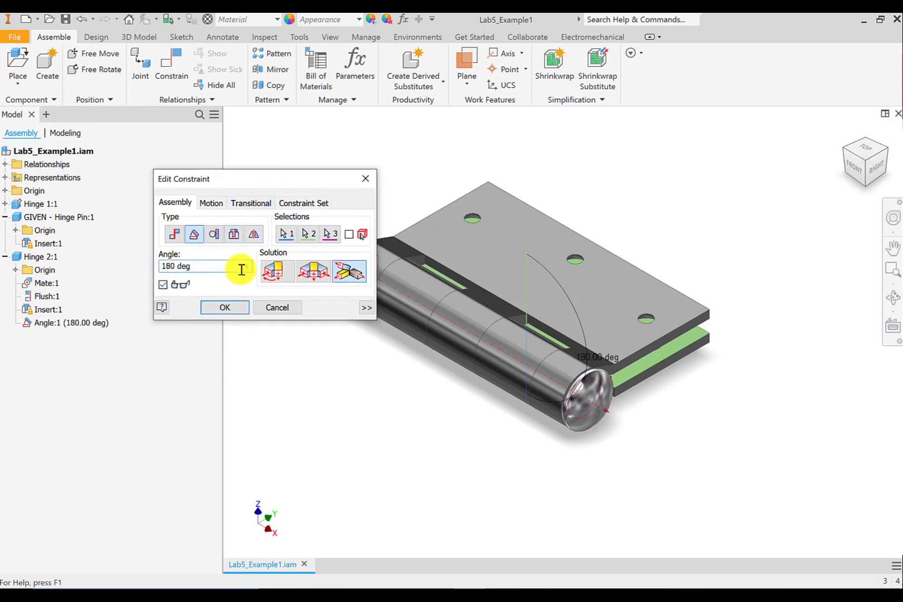
double_click(174, 268)
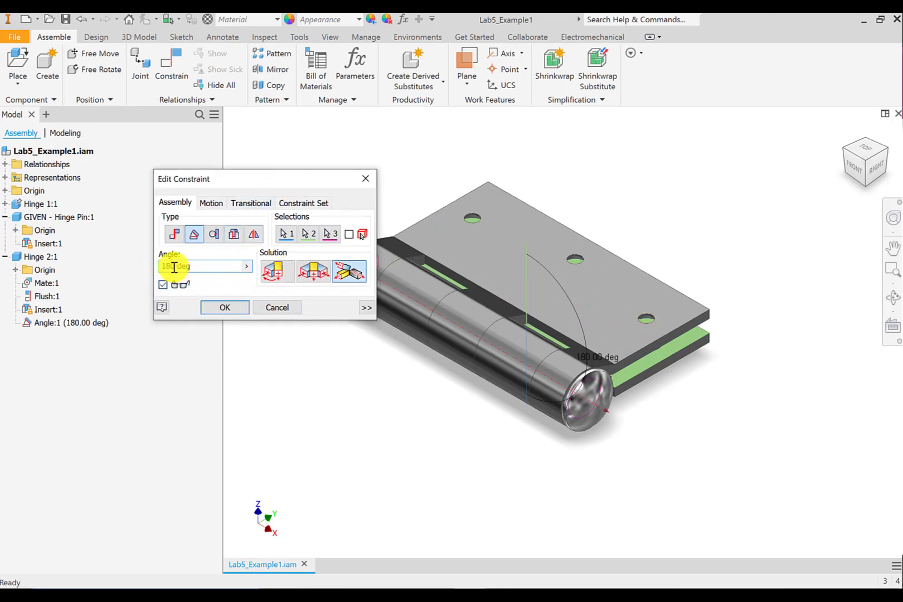
type("0")
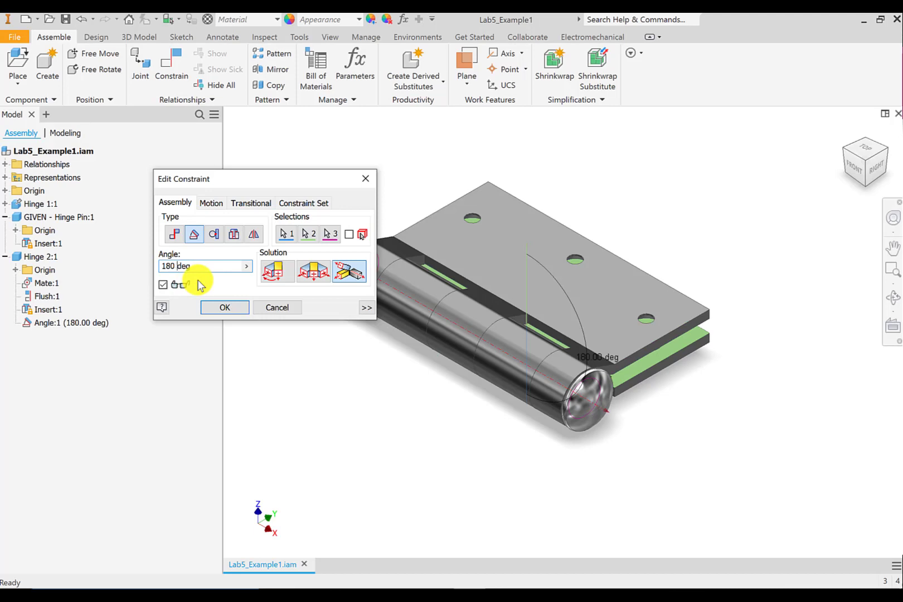
left_click(366, 308)
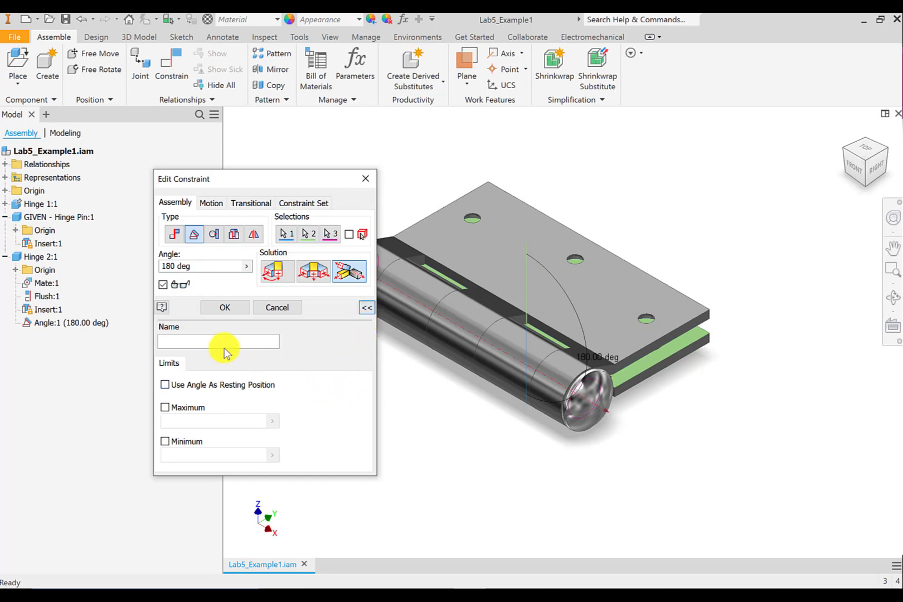
left_click(165, 442)
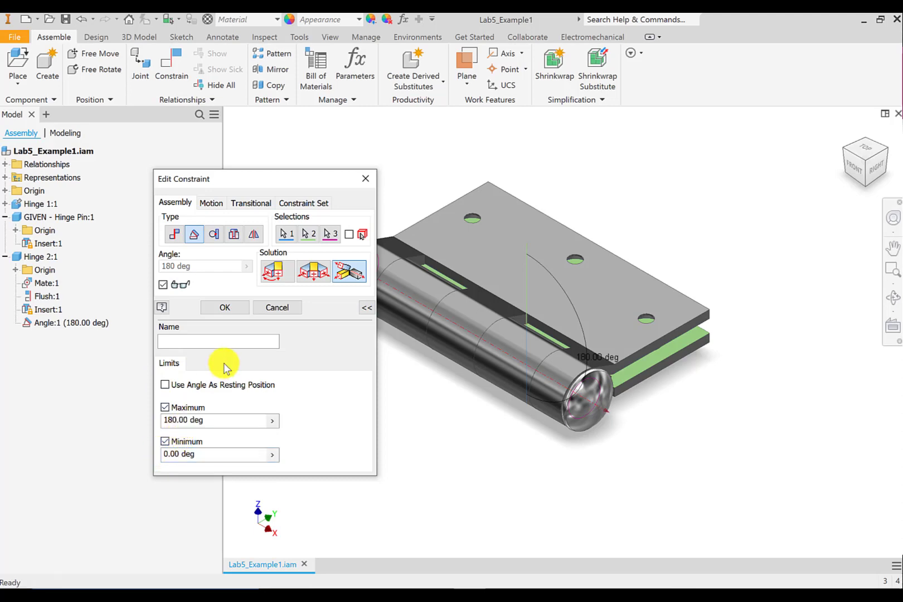
left_click(239, 308)
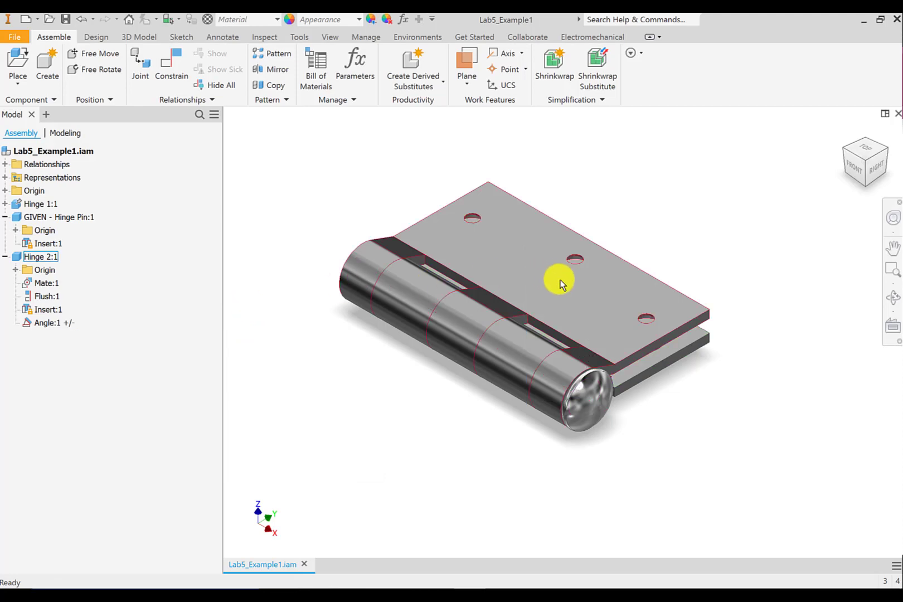
left_click_drag(595, 302, 541, 313)
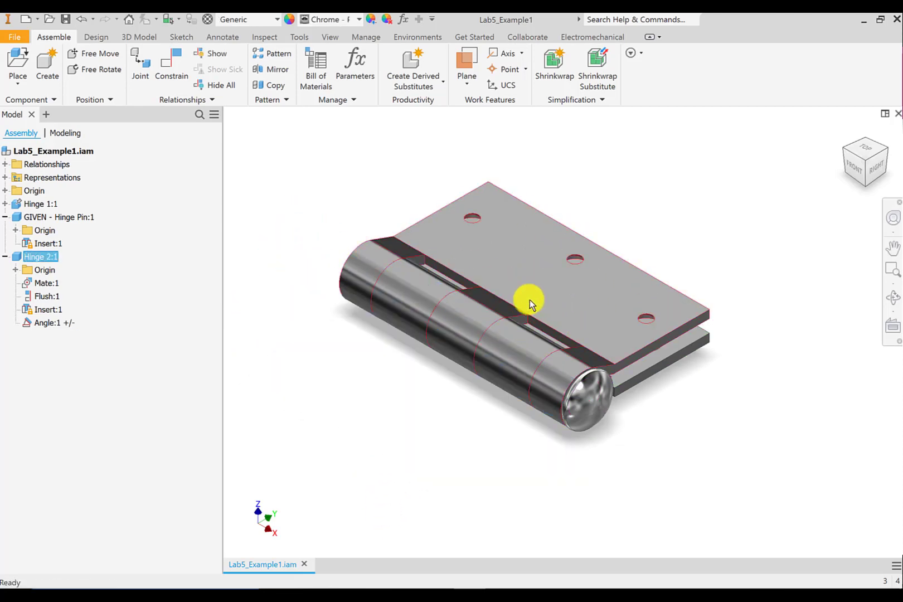
Make Hinge 2's limited angle constraint use its angle as the resting position, and test it by swinging the upper leaf.
right_click(44, 323)
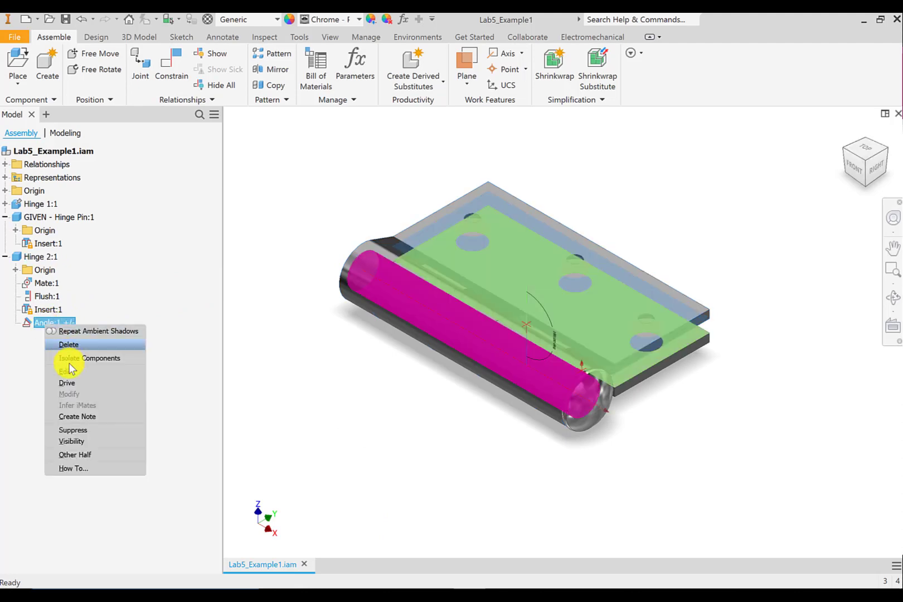
left_click(71, 372)
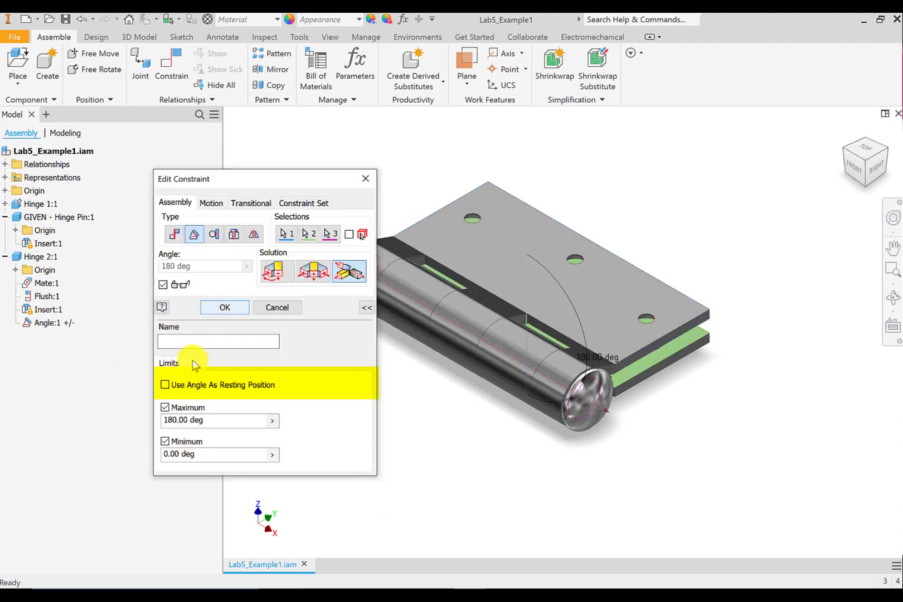
left_click(165, 385)
left_click(225, 308)
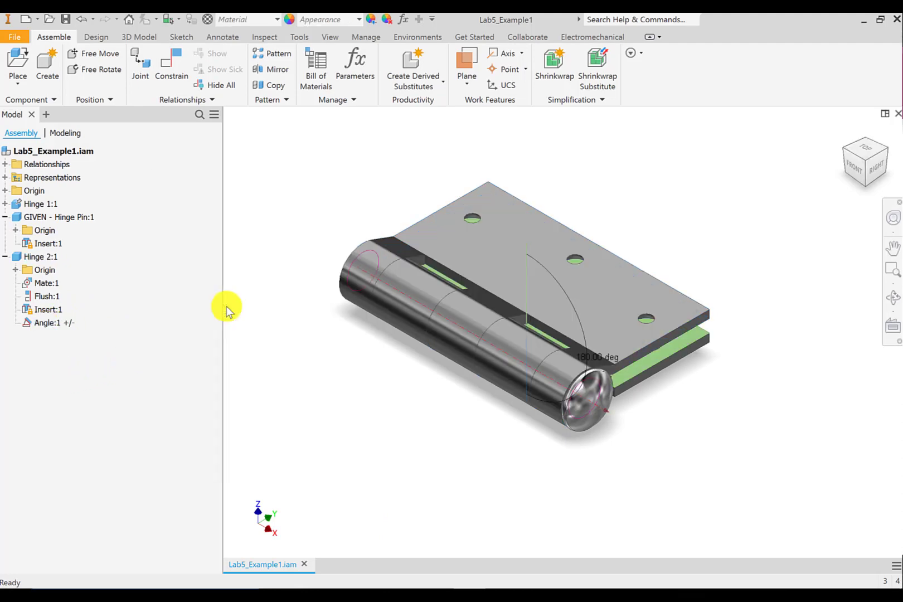
left_click_drag(617, 306, 346, 509)
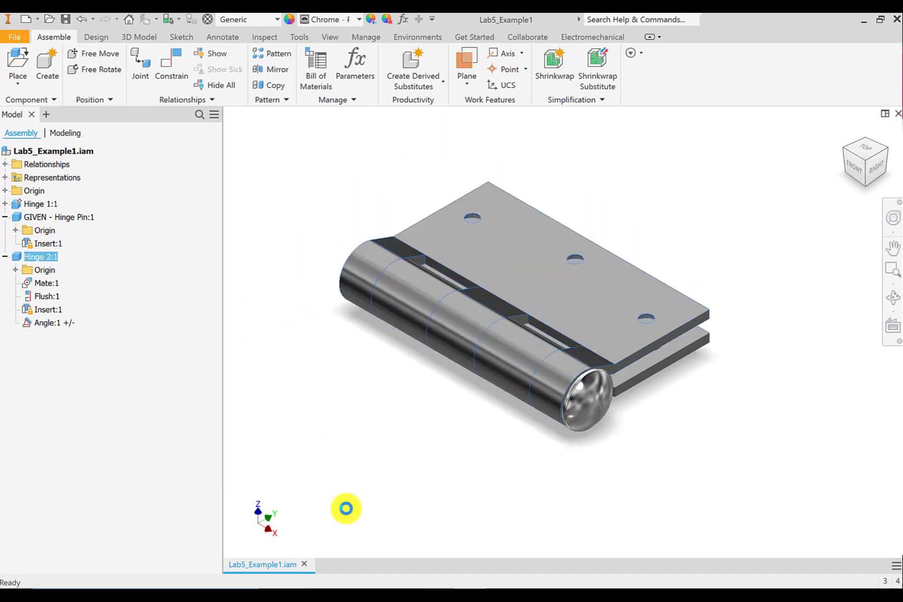
left_click(379, 379)
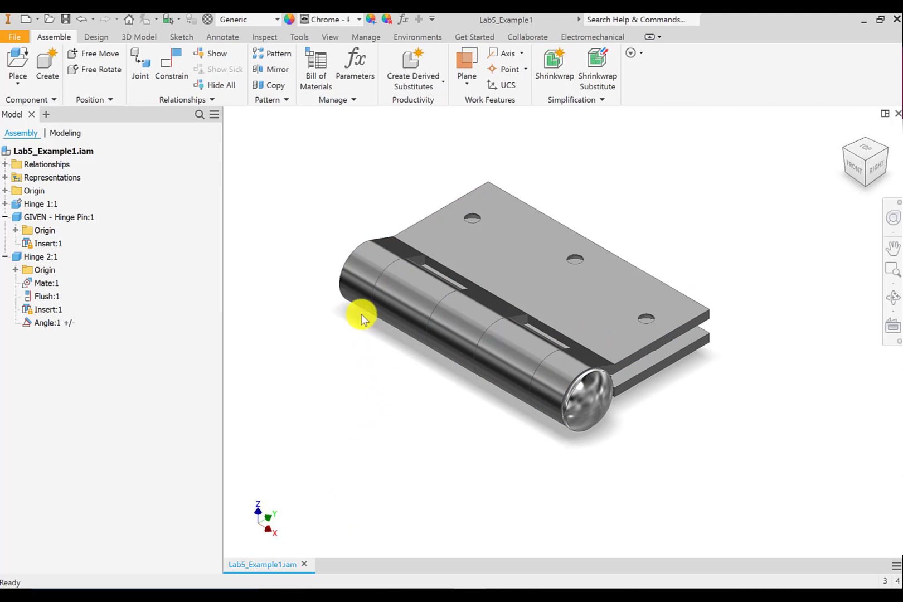
Enable minimum and maximum offset limits on the hinge pin's insert constraint, with the maximum at 5 in, and test the pin's travel.
left_click(44, 244)
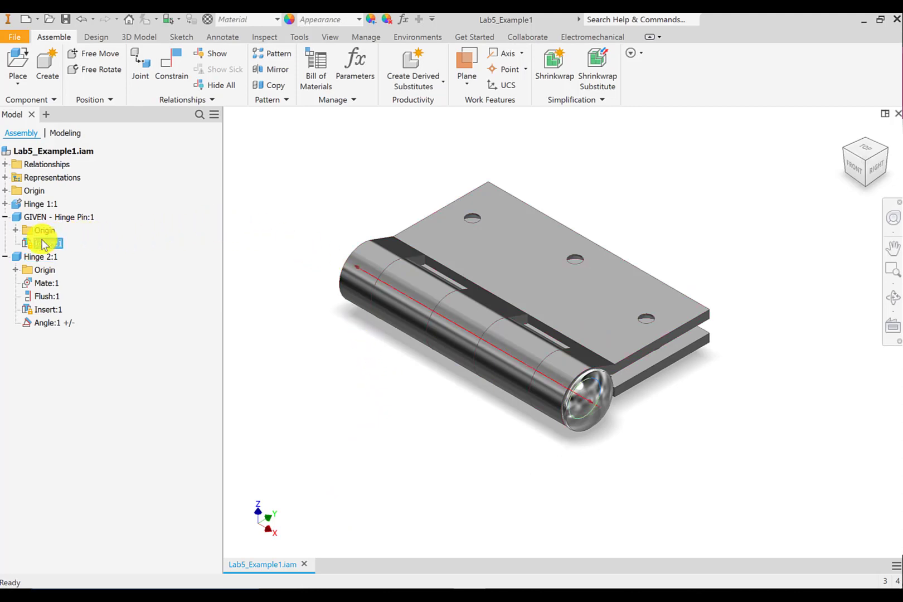
right_click(44, 243)
left_click(67, 286)
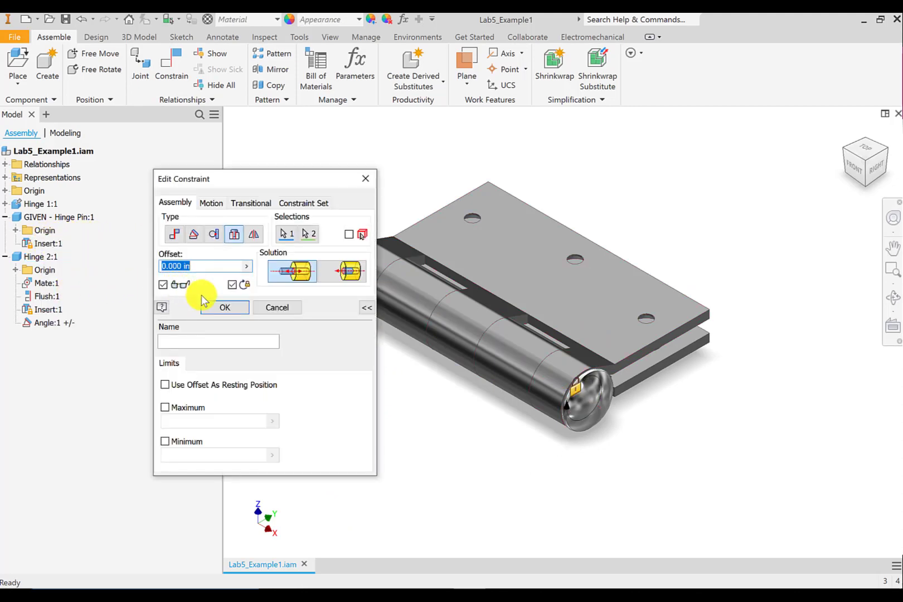
left_click(184, 407)
left_click_drag(167, 421, 150, 418)
type("5")
left_click(173, 441)
left_click(224, 307)
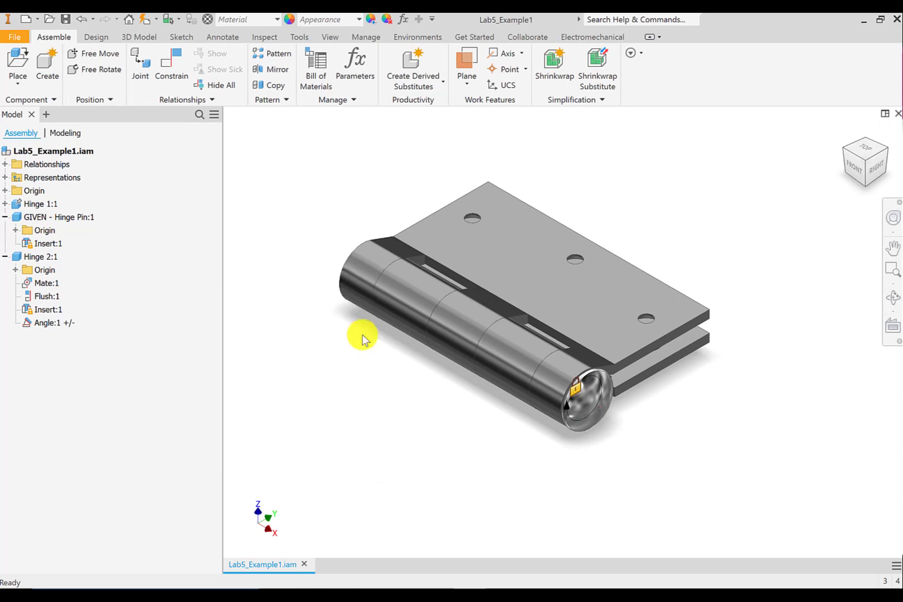
left_click_drag(574, 391, 815, 506)
left_click_drag(689, 461, 568, 410)
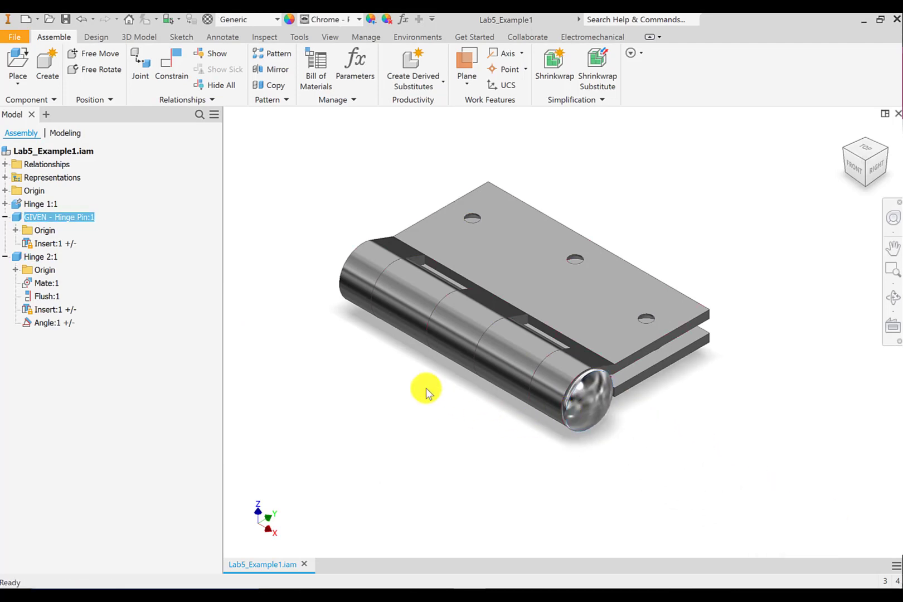
Delete the hinge pin's insert constraint and pull the pin out of the hinge barrel.
right_click(52, 246)
key("Escape")
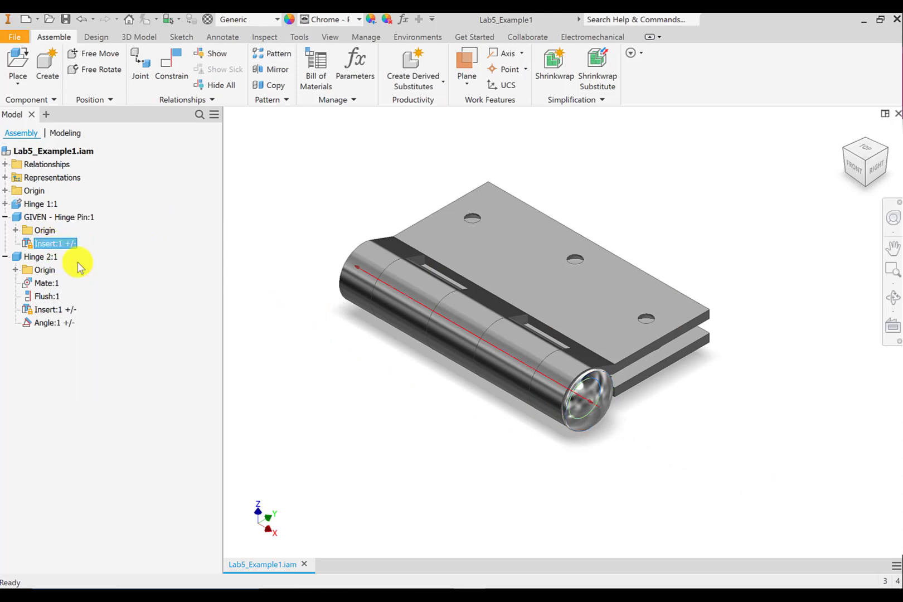
key("Delete")
left_click_drag(592, 395, 809, 516)
Mate the hinge pin's axis with the axis of the hinge barrel.
key("c")
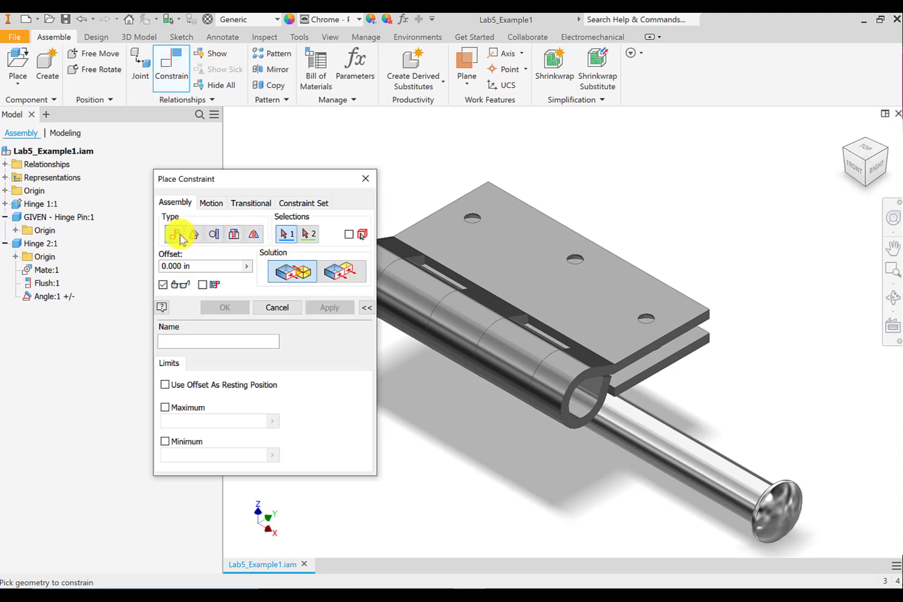
left_click(645, 429)
left_click(582, 409)
left_click(329, 307)
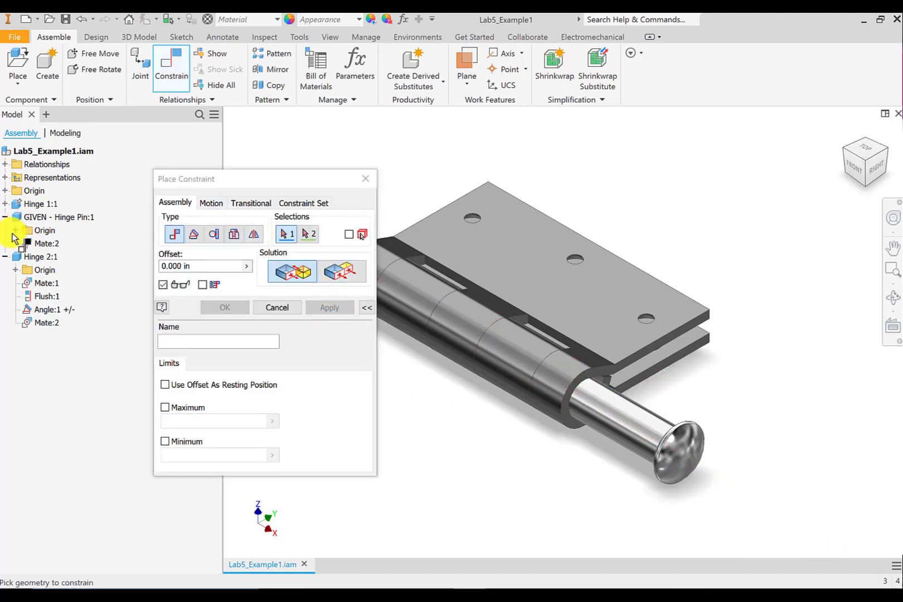
Apply a directed 0° angle constraint between the hinge pin's XY plane and the inner face of the lower leaf.
left_click(15, 231)
left_click(193, 234)
left_click(59, 270)
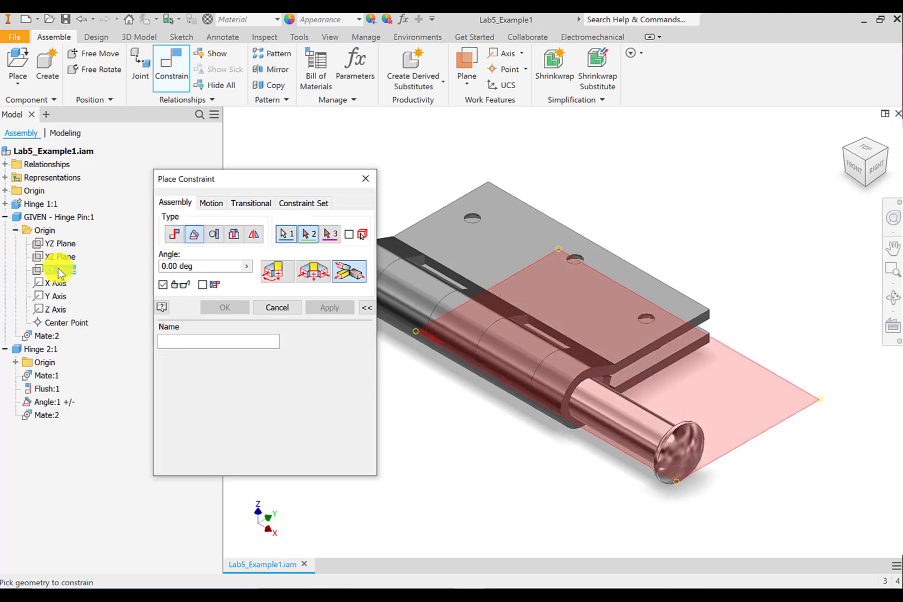
left_click(672, 342)
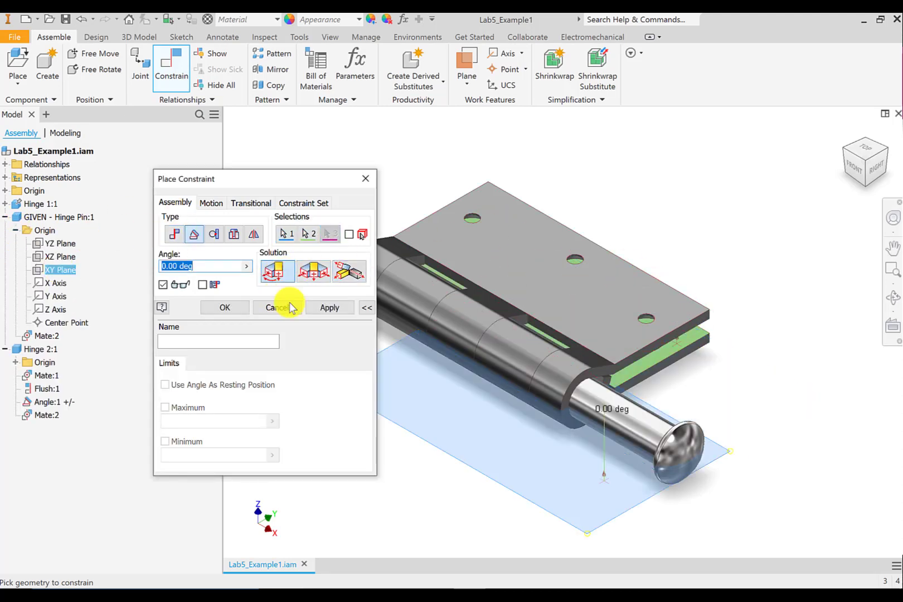
left_click(330, 307)
Set up a mate between the underside of the hinge pin's head and the end face of the Hinge 2 barrel.
left_click(176, 235)
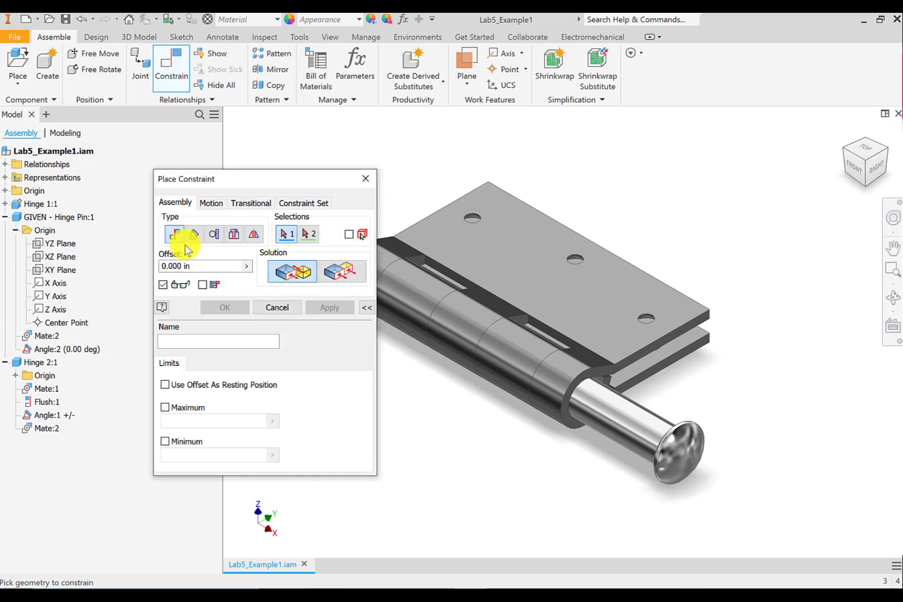
left_click(842, 151)
scroll(753, 276, "down", 5)
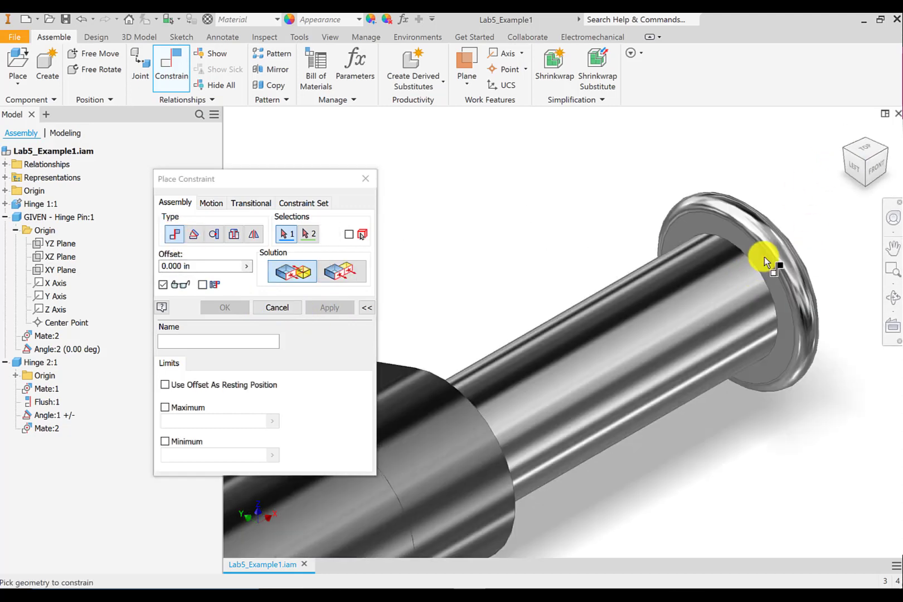
left_click(760, 268)
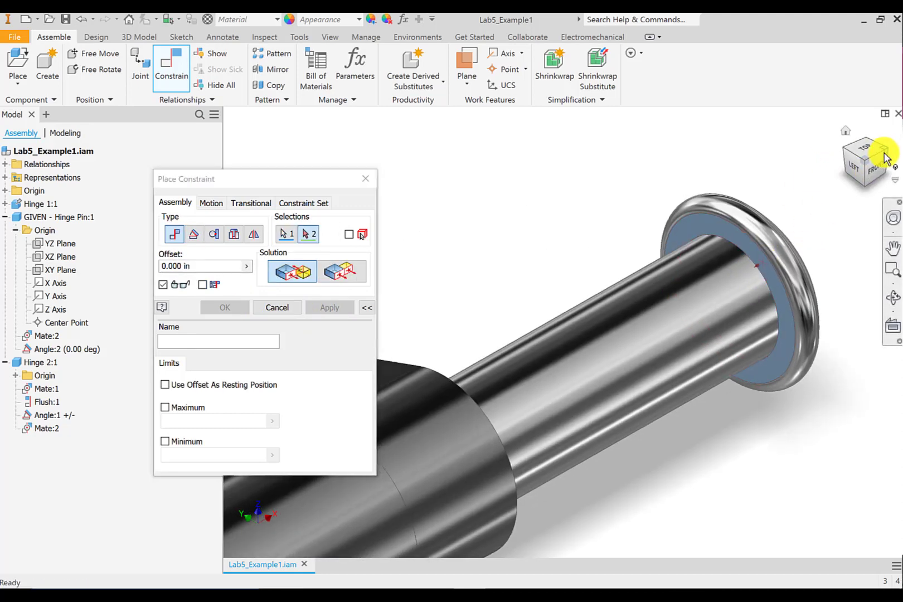
left_click(887, 159)
scroll(574, 376, "down", 3)
left_click(581, 399)
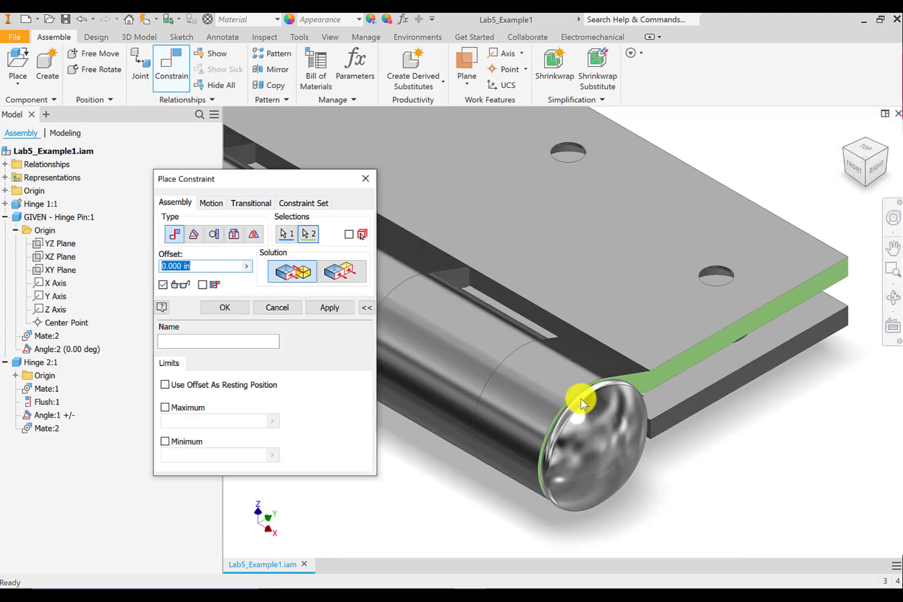
Limit the pin head mate's offset to a maximum of 5 in and a minimum of 0 in, and apply it.
scroll(581, 399, "up", 2)
left_click(165, 408)
double_click(167, 420)
type("5")
left_click(165, 441)
left_click(329, 310)
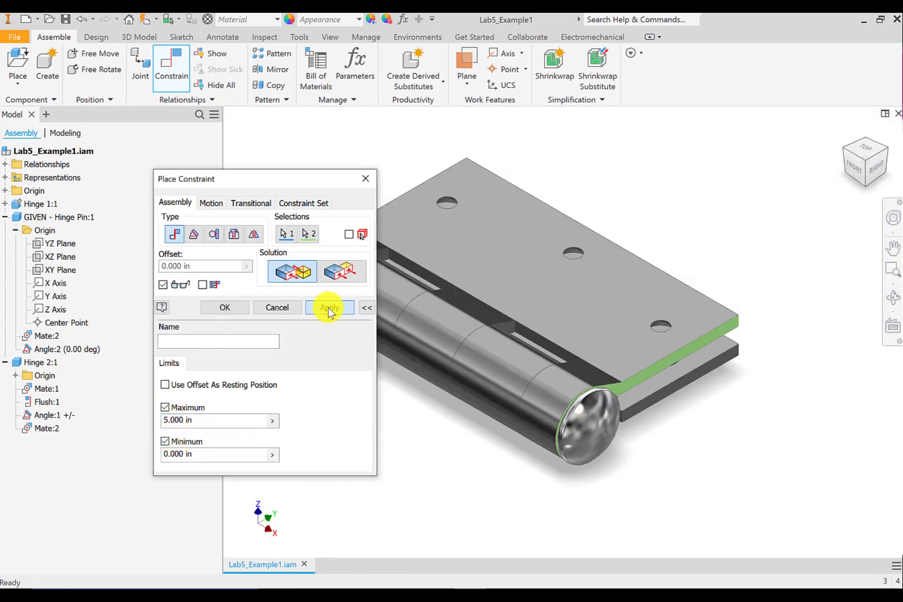
left_click(282, 308)
Slide the hinge pin along the barrel to test its limited travel.
scroll(316, 337, "up", 4)
left_click(491, 349)
left_click_drag(491, 349, 449, 363)
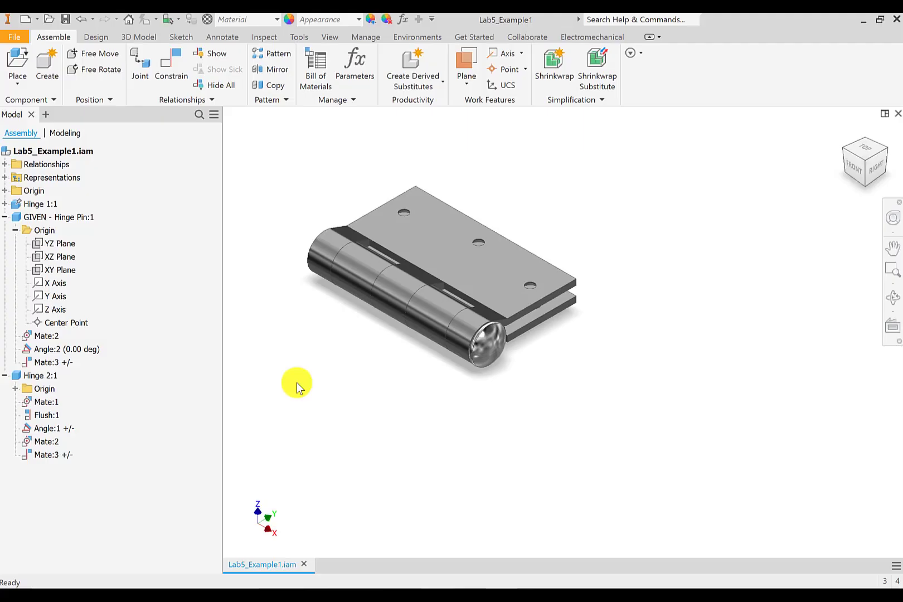
Open the hinge assembly in the Dynamic Simulation environment and run the simulation.
left_click(424, 36)
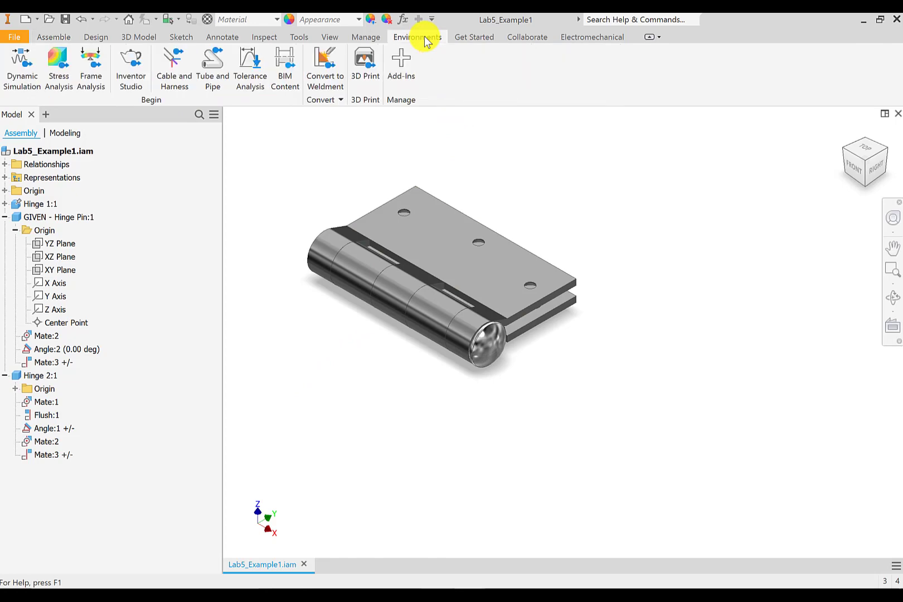
left_click(20, 69)
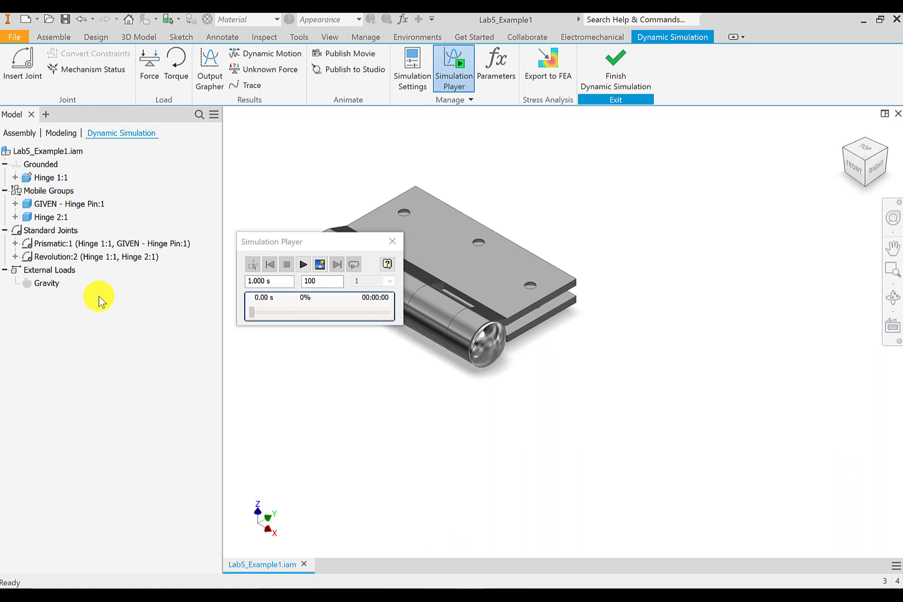
left_click_drag(319, 239, 317, 132)
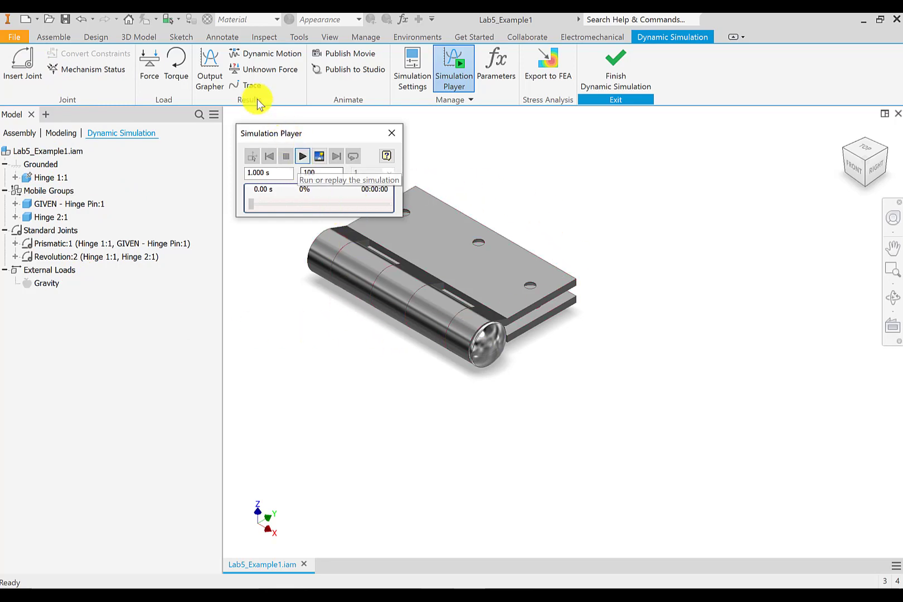
left_click(301, 158)
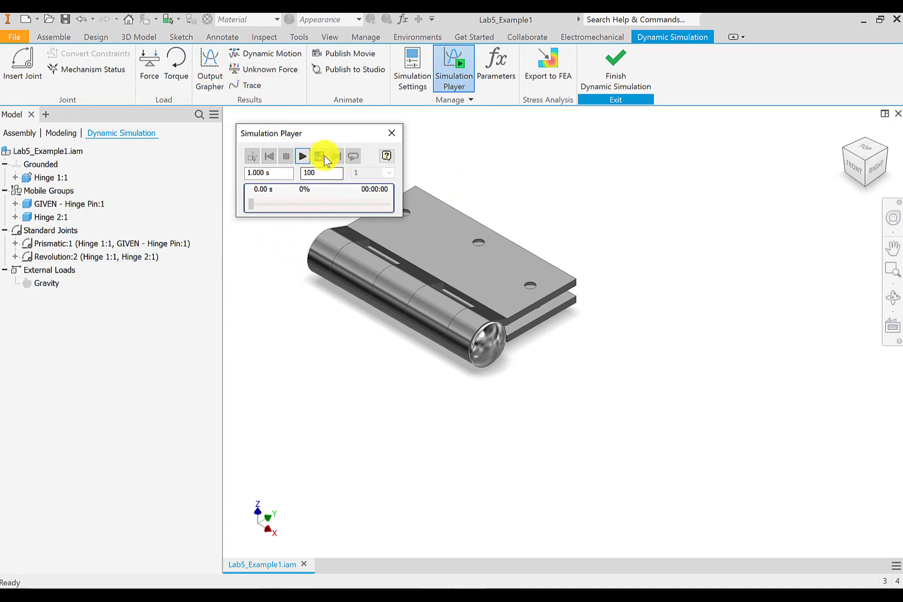
left_click(302, 157)
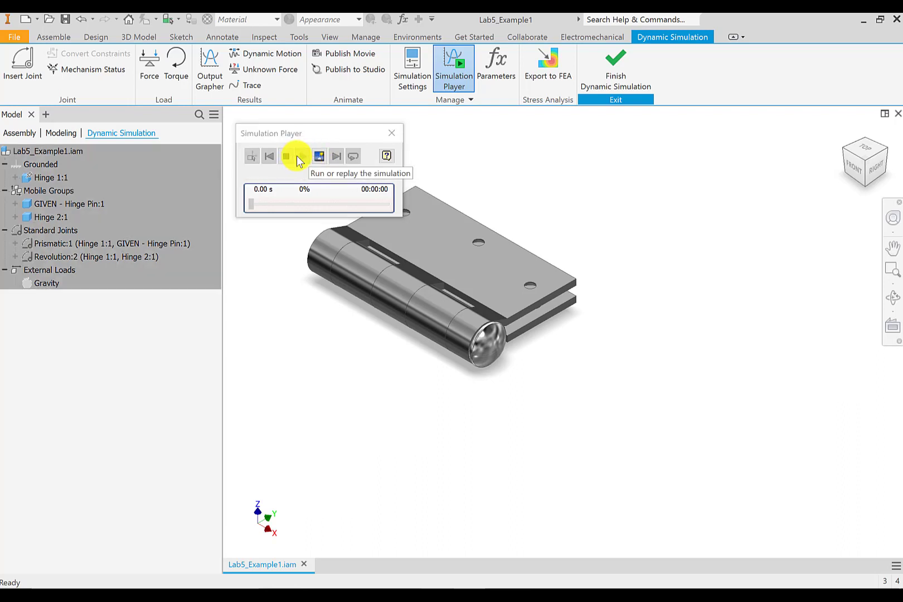
Stop the simulation, return the assembly to construction mode and reopen the simulation player.
left_click(287, 158)
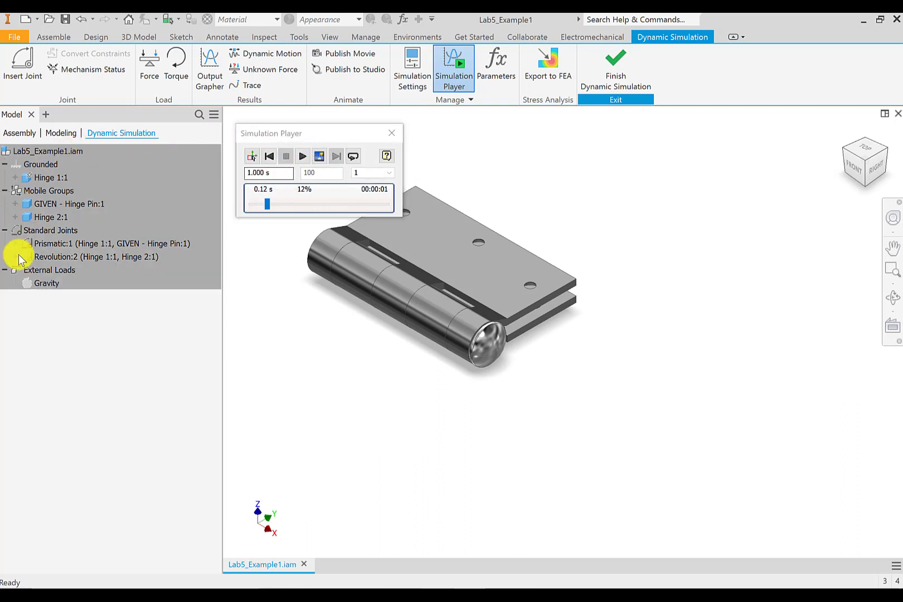
left_click(251, 160)
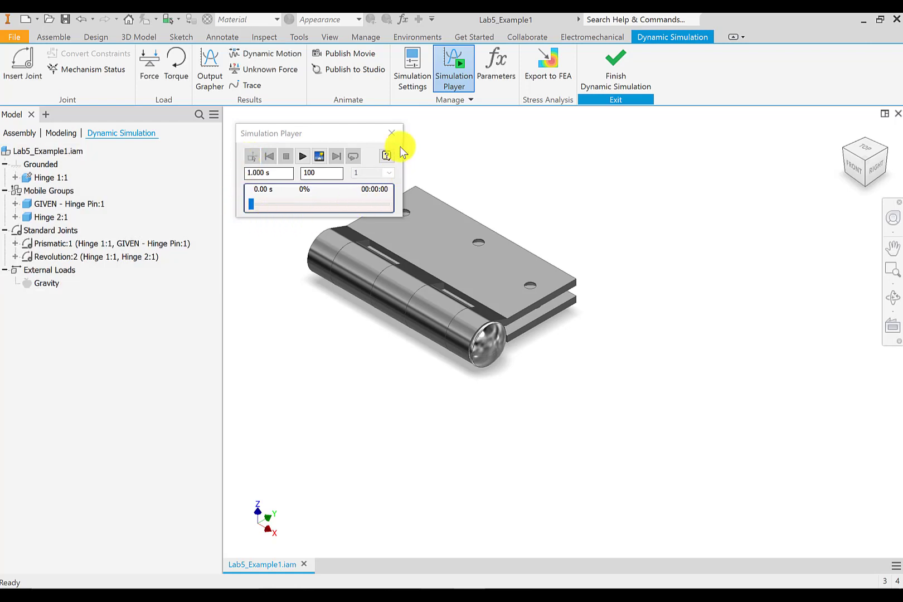
left_click(393, 134)
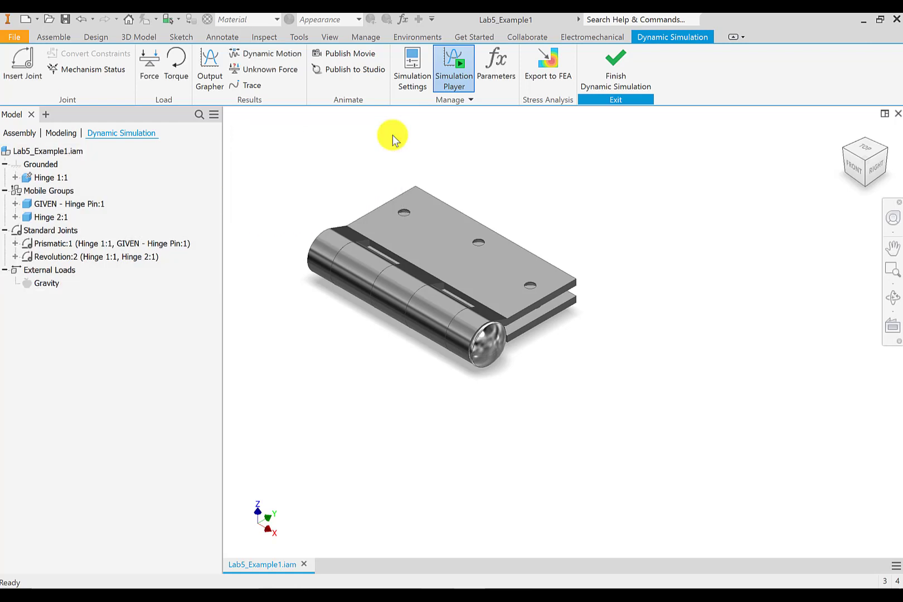
left_click(458, 63)
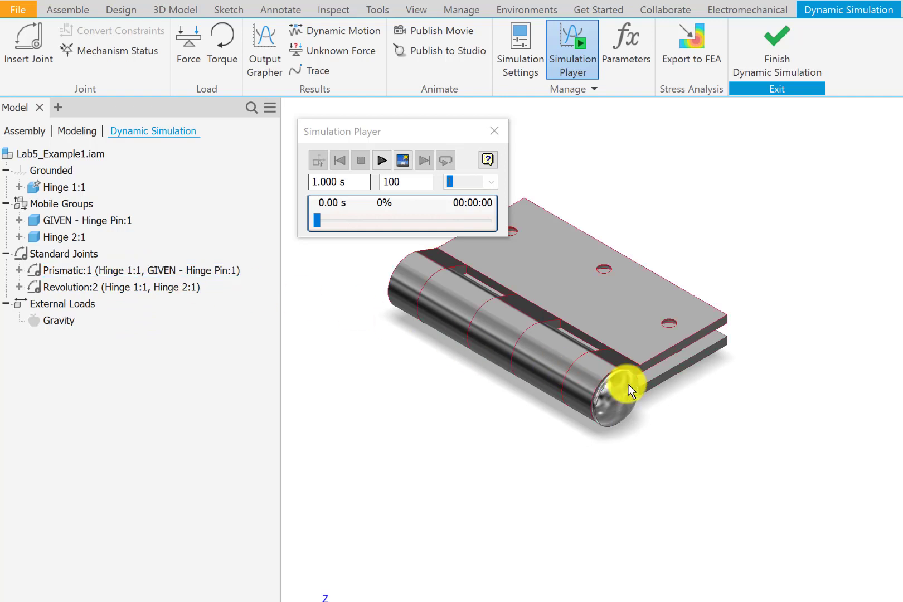
Pull on the hinge pin to test how it moves along the barrel in the simulation.
left_click_drag(632, 397, 516, 342)
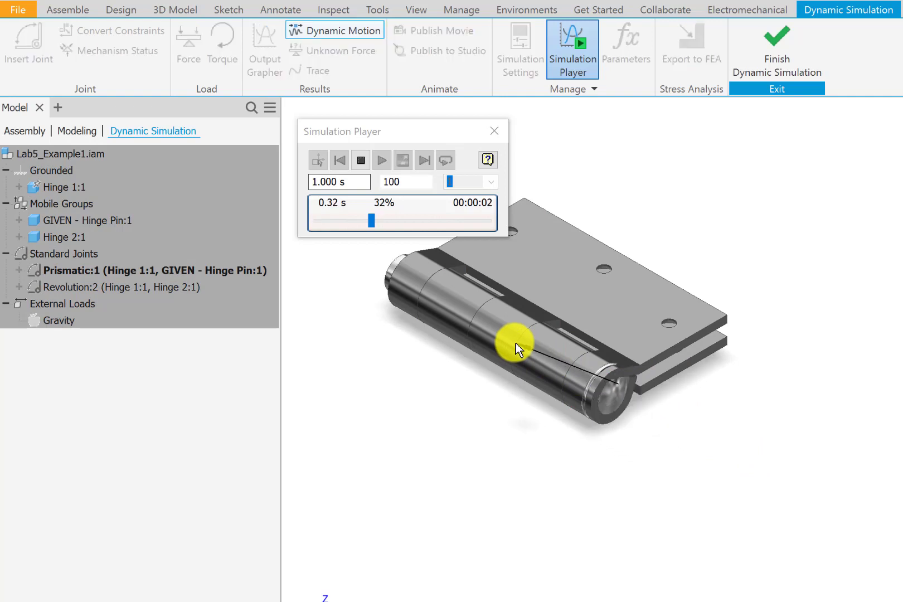
key("Escape")
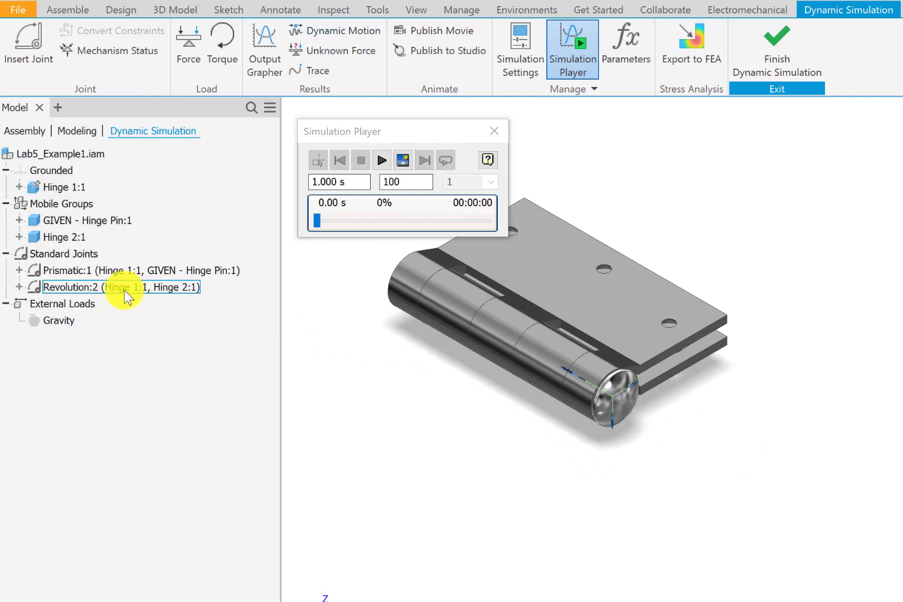
left_click_drag(550, 300, 440, 326)
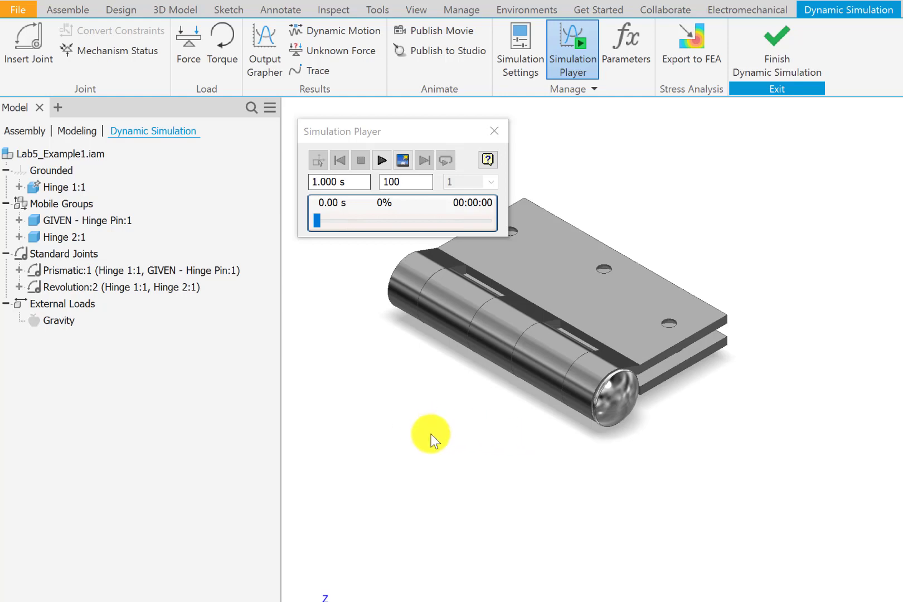
Review the hinge pin's assembly constraints, including Angle:2, and return to the dynamic simulation joints.
left_click(33, 133)
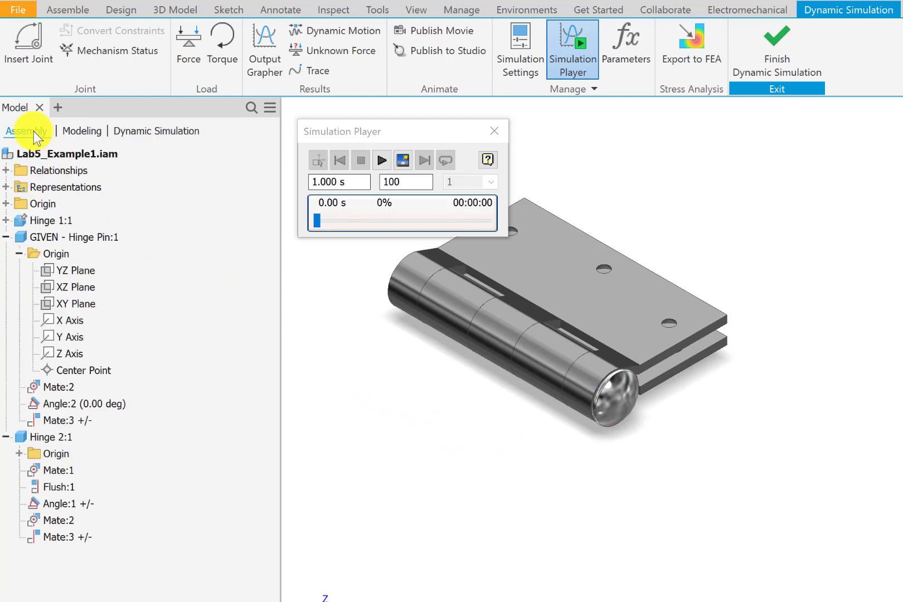
right_click(71, 405)
left_click(118, 433)
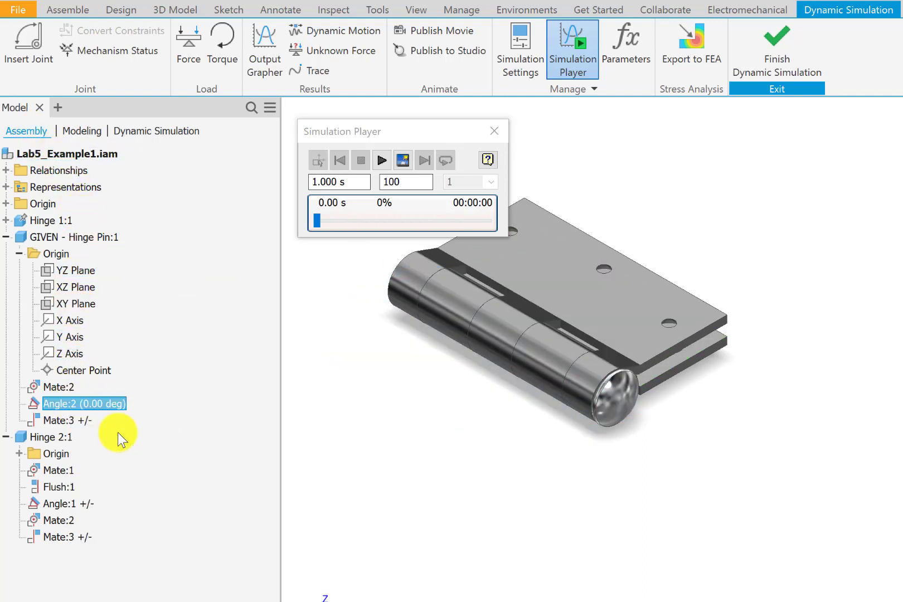
left_click(183, 136)
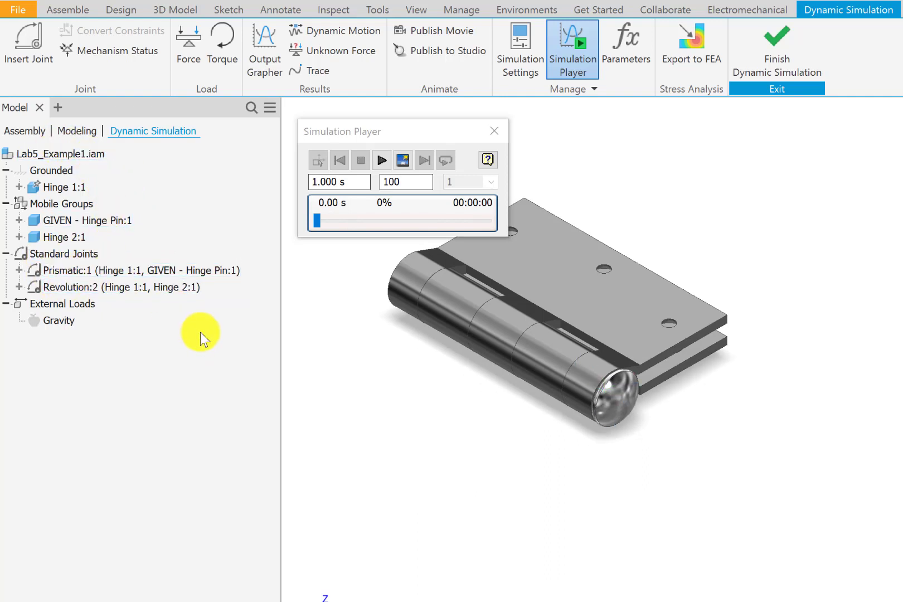
Examine the Prismatic:1 joint's coordinate axes close up at the hinge pin's head.
left_click(85, 269)
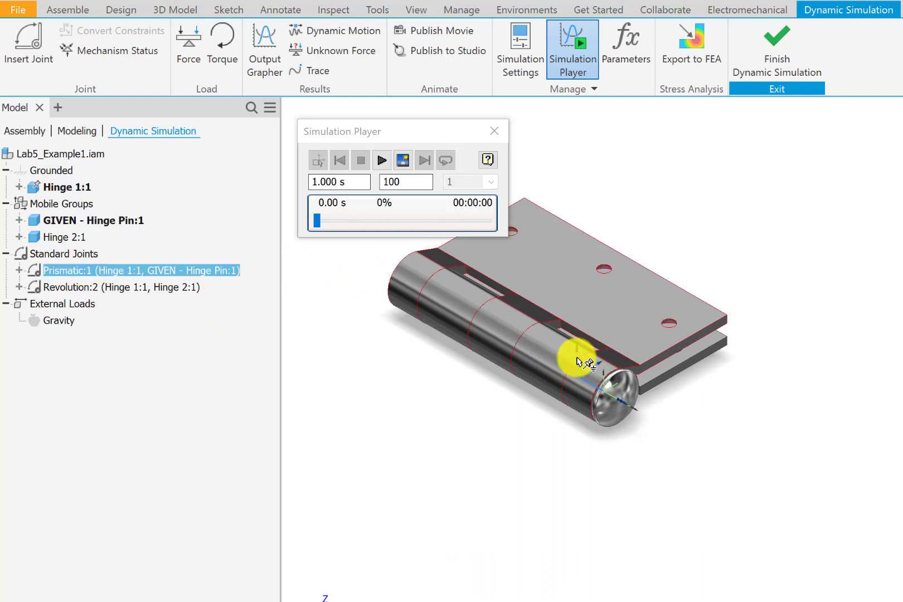
scroll(619, 405, "down", 2)
scroll(630, 414, "down", 2)
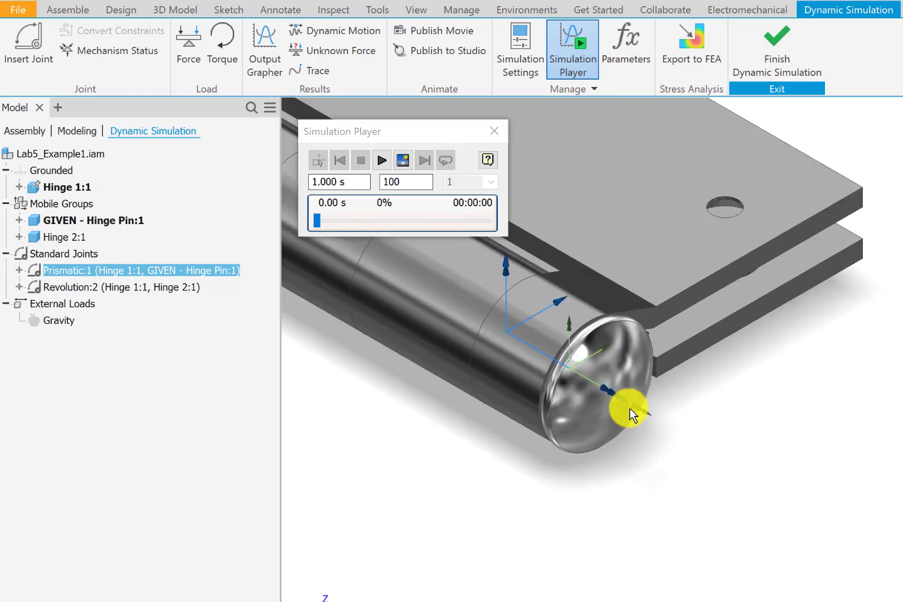
middle_click_drag(604, 489, 627, 510)
scroll(626, 361, "down", 2)
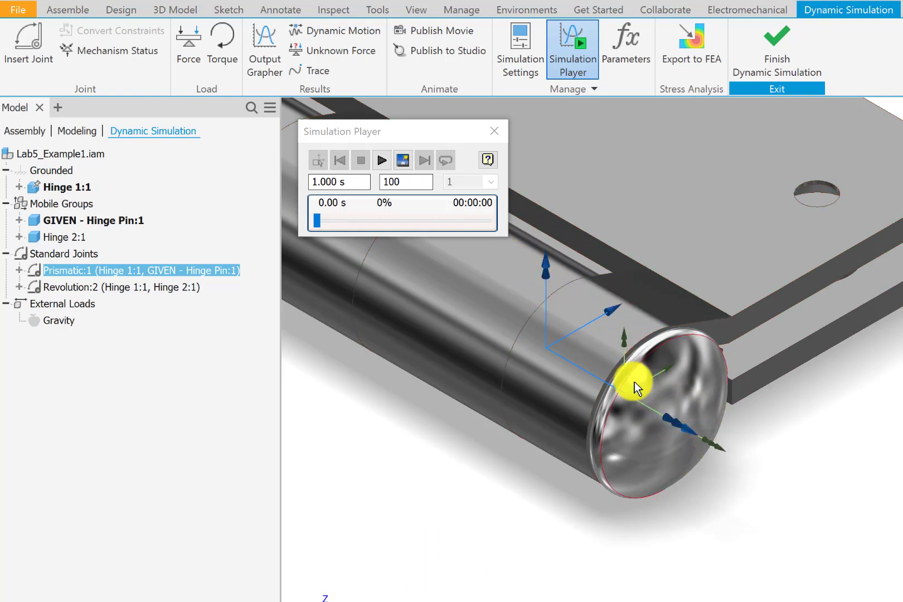
scroll(597, 512, "up", 5)
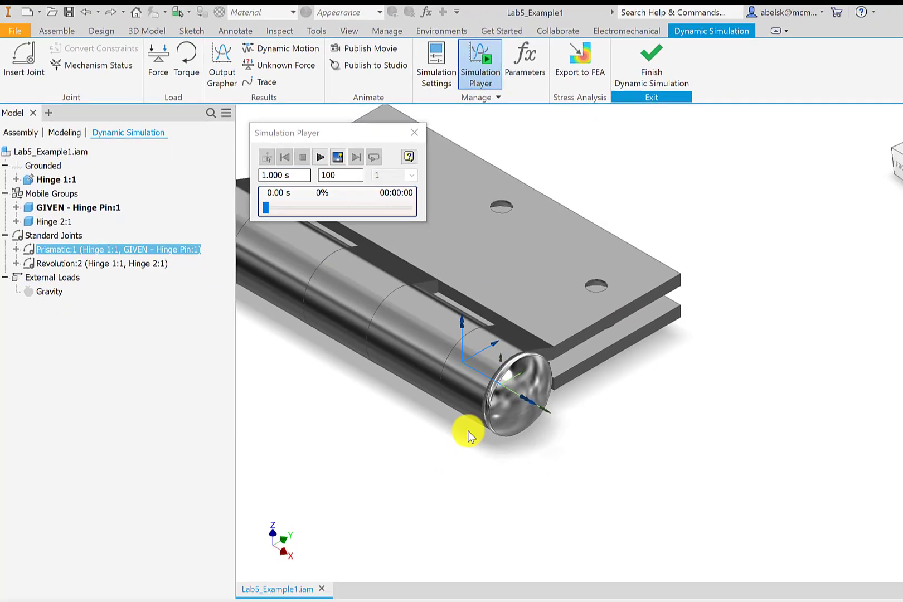
middle_click_drag(675, 487, 689, 467)
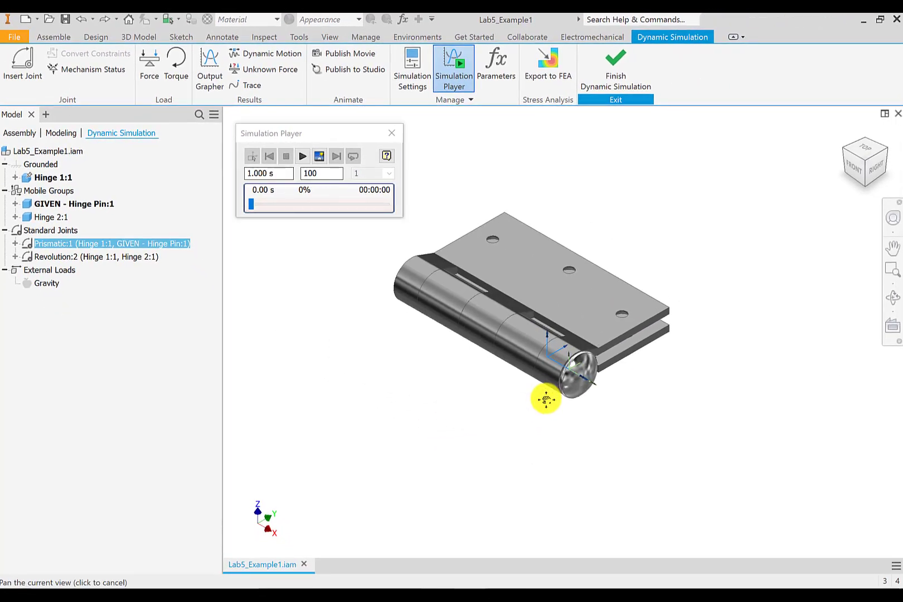
Slide the hinge pin about 1.4 in out of the barrel.
scroll(546, 400, "down", 4)
left_click(583, 401)
left_click_drag(602, 377, 777, 470)
Edit the Prismatic:1 joint and place Component 1's origin on the end face of the lower hinge leaf.
left_click(77, 245)
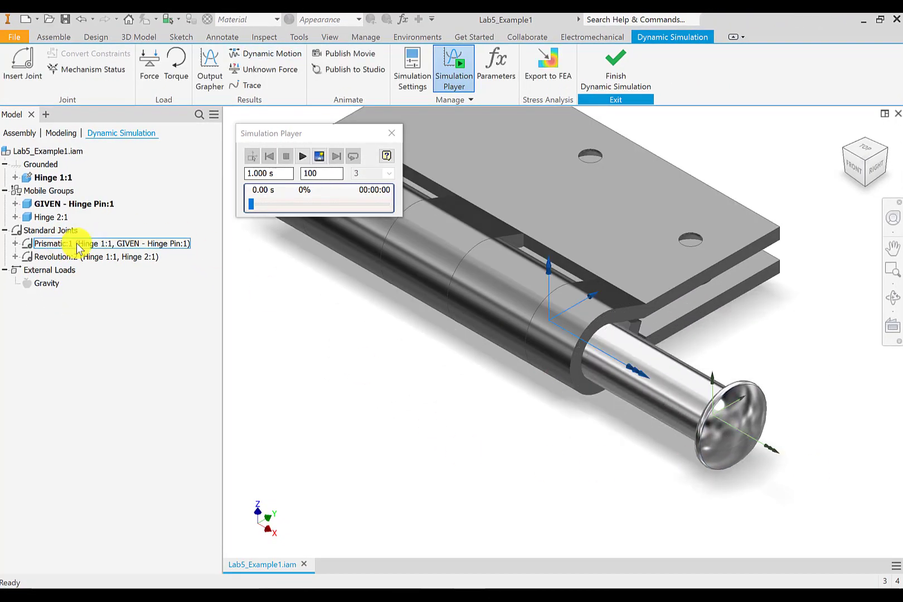
right_click(78, 245)
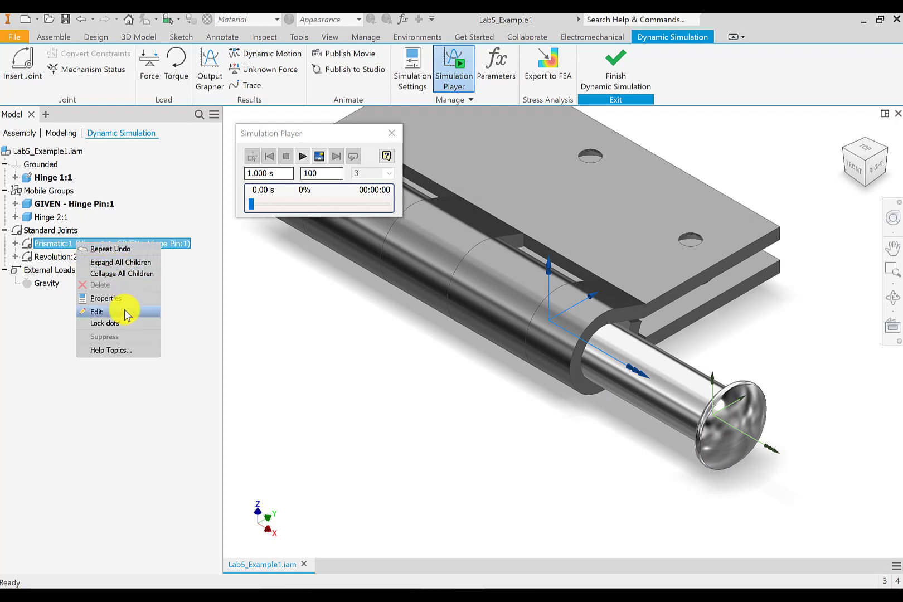
left_click(125, 310)
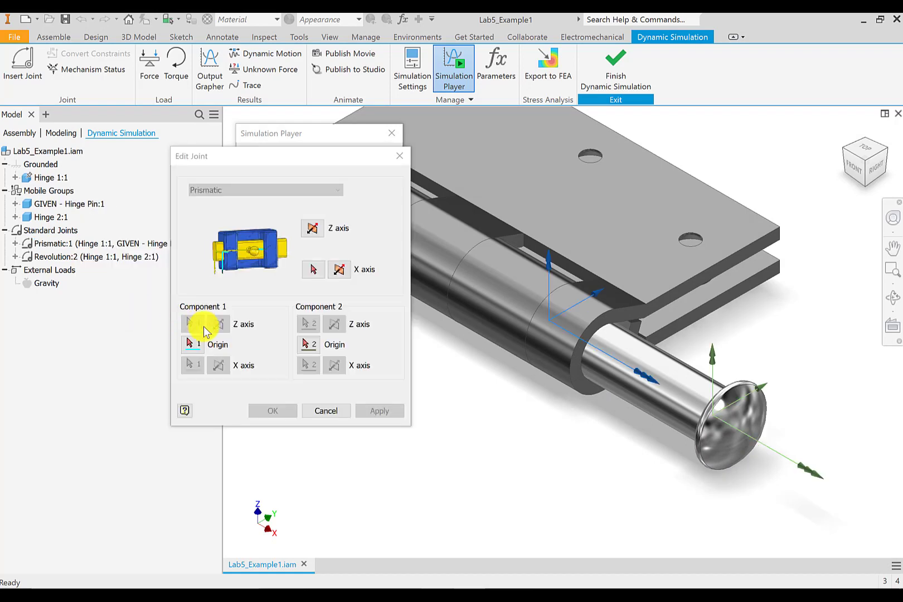
left_click(192, 345)
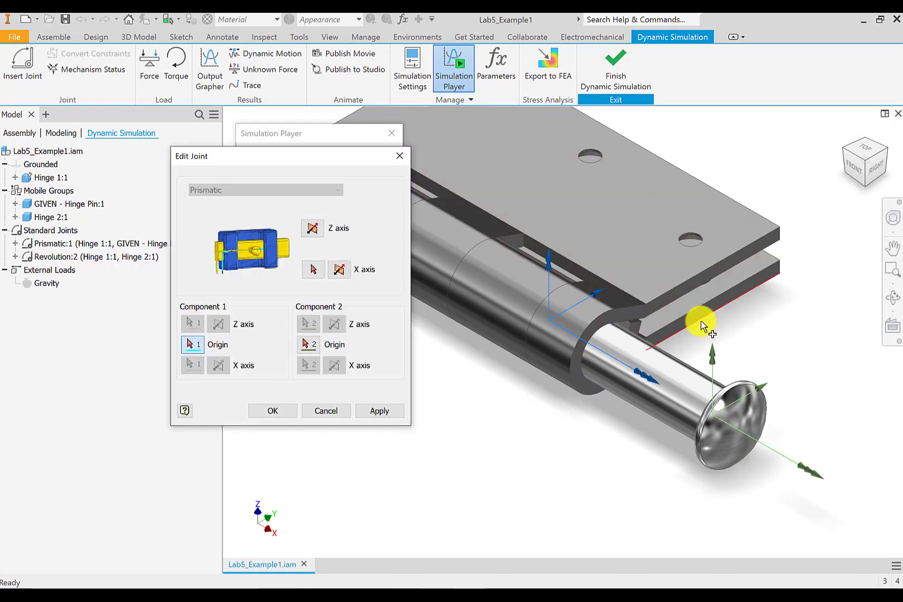
left_click(683, 326)
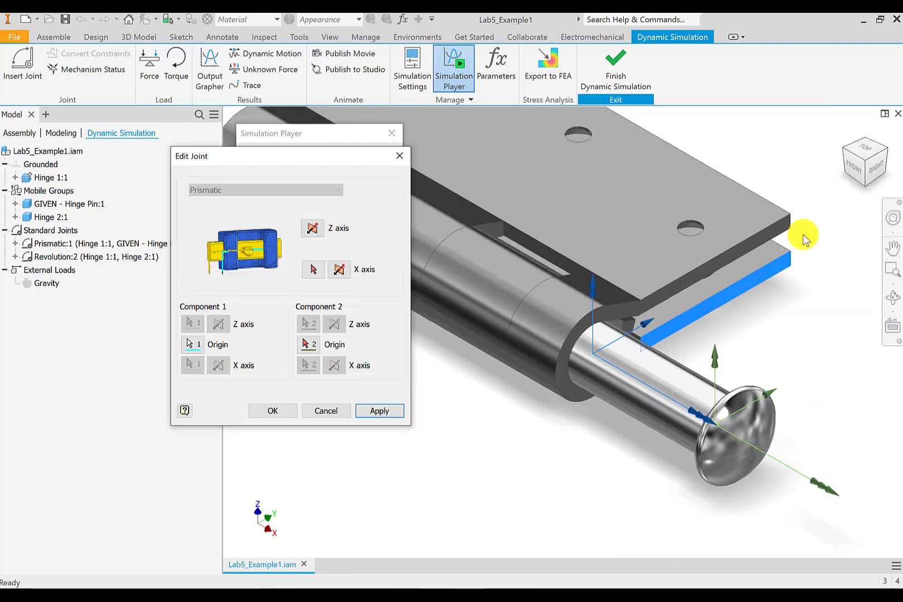
Place the prismatic joint's Component 2 origin on the underside of the pin head and apply the joint edit.
left_click(845, 154)
scroll(706, 308, "up", 5)
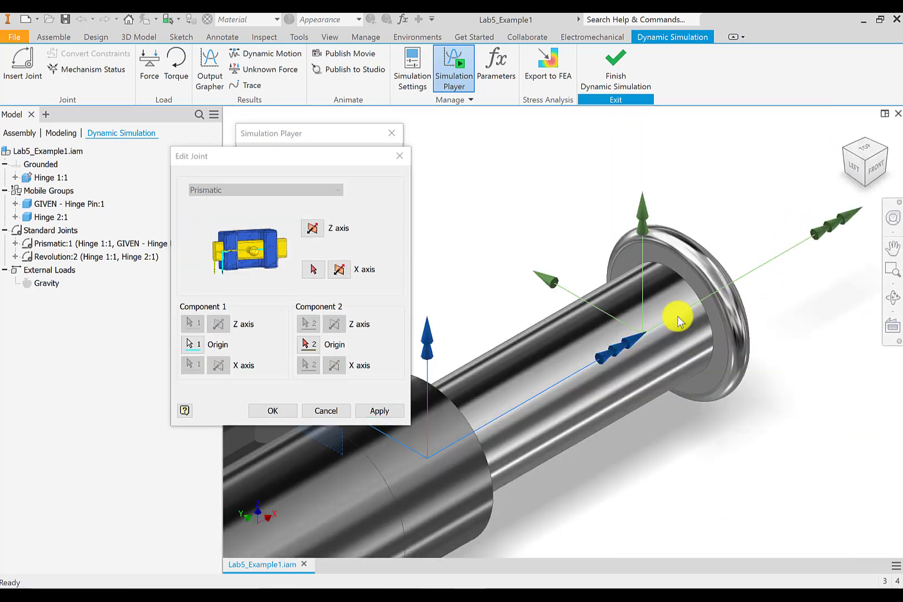
left_click(306, 345)
left_click(679, 267)
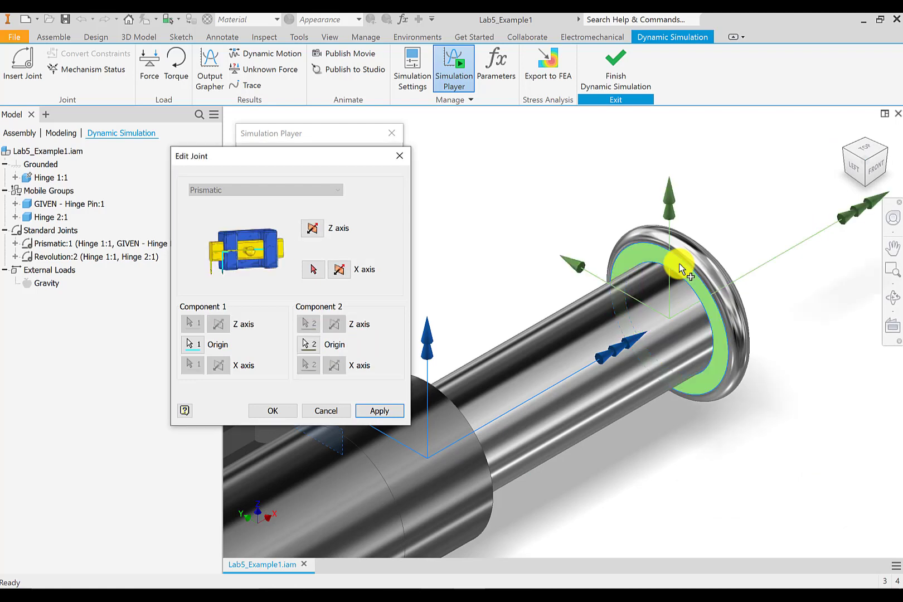
left_click(380, 411)
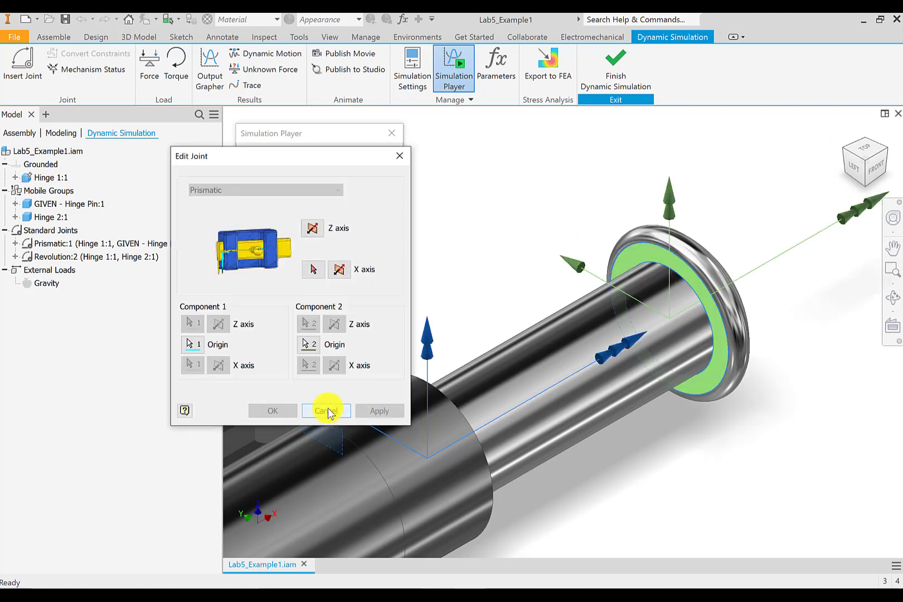
left_click(326, 411)
left_click(888, 152)
middle_click_drag(390, 329, 402, 323)
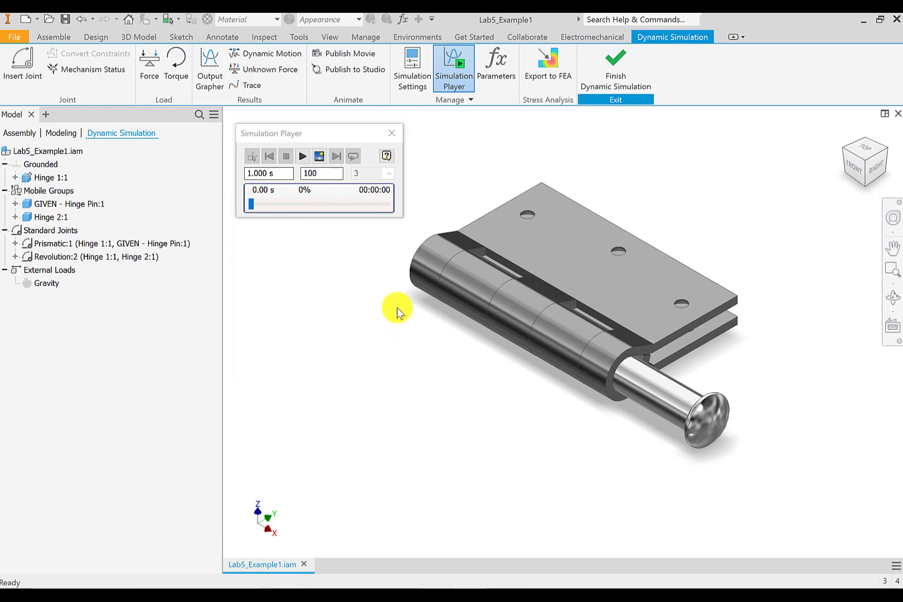
left_click(23, 67)
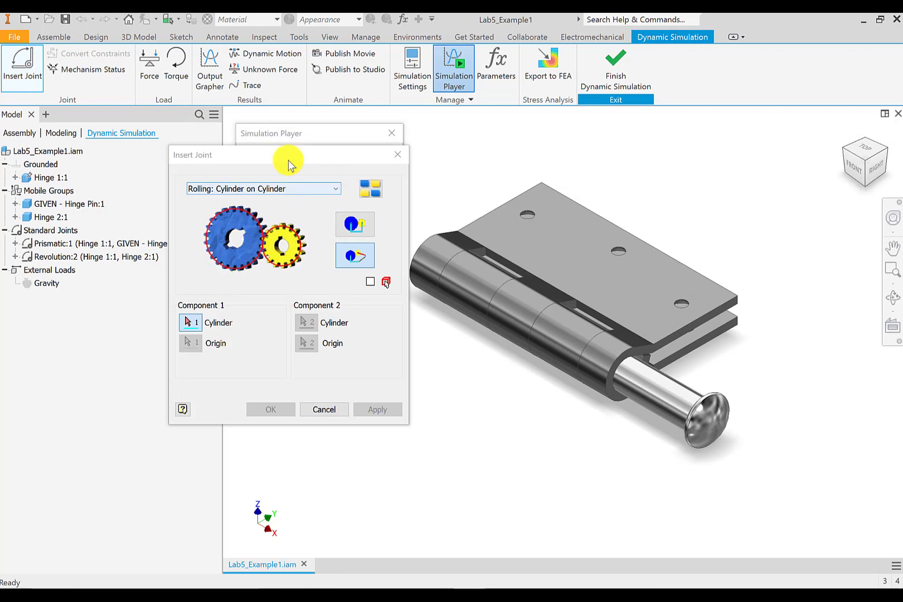
left_click(330, 187)
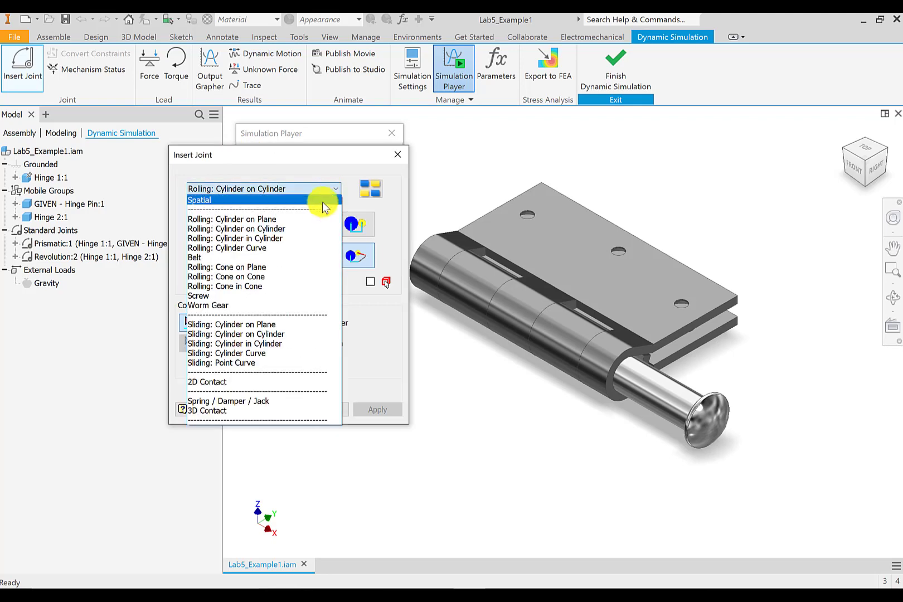
left_click(273, 277)
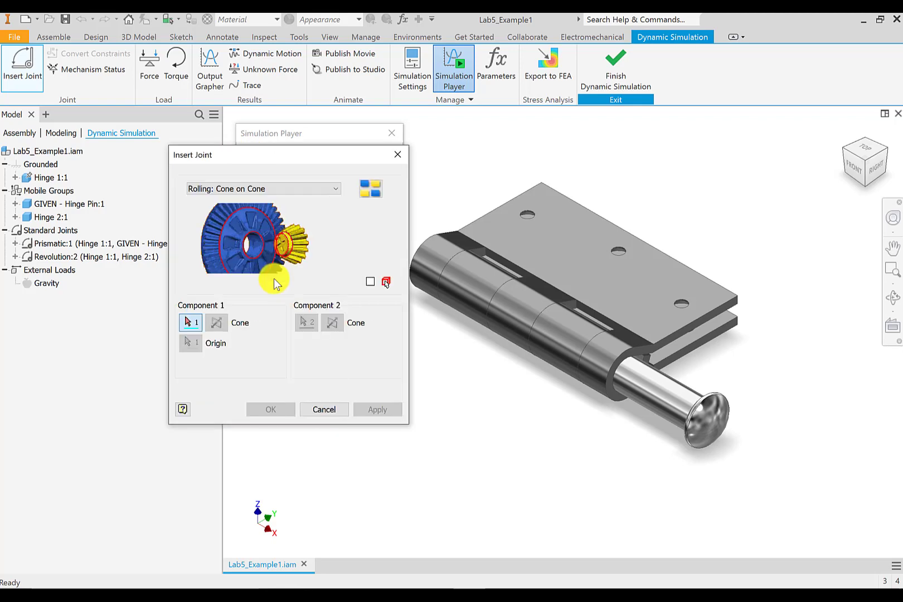
left_click(338, 189)
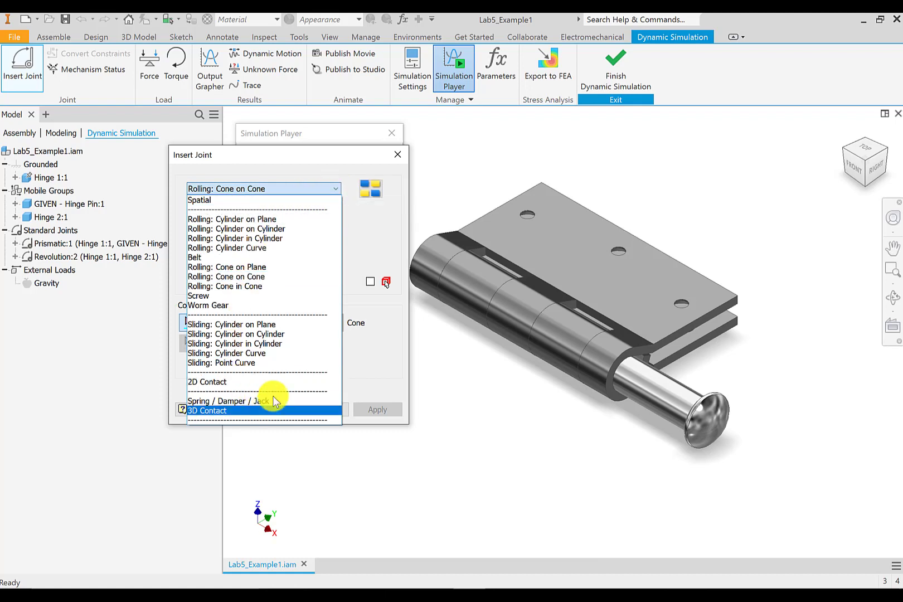
left_click(388, 399)
left_click(335, 413)
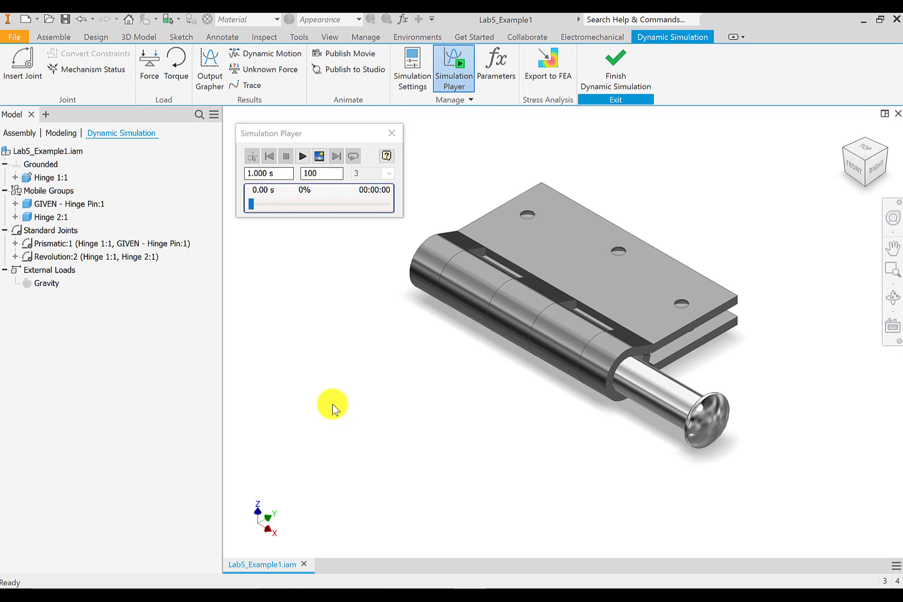
Set the initial position of the Prismatic:1 joint's dof 1 (T) to 5 in.
left_click(62, 243)
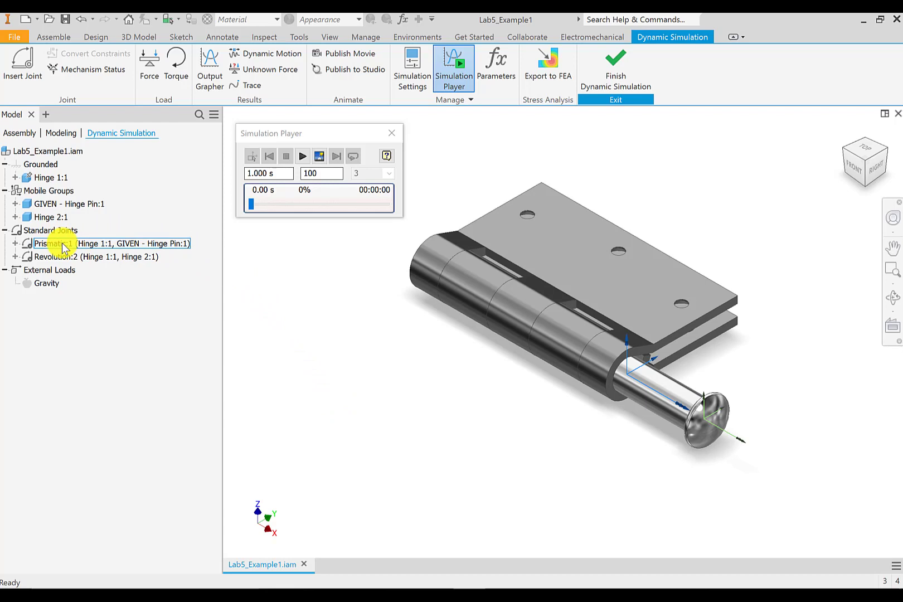
right_click(62, 244)
left_click(76, 301)
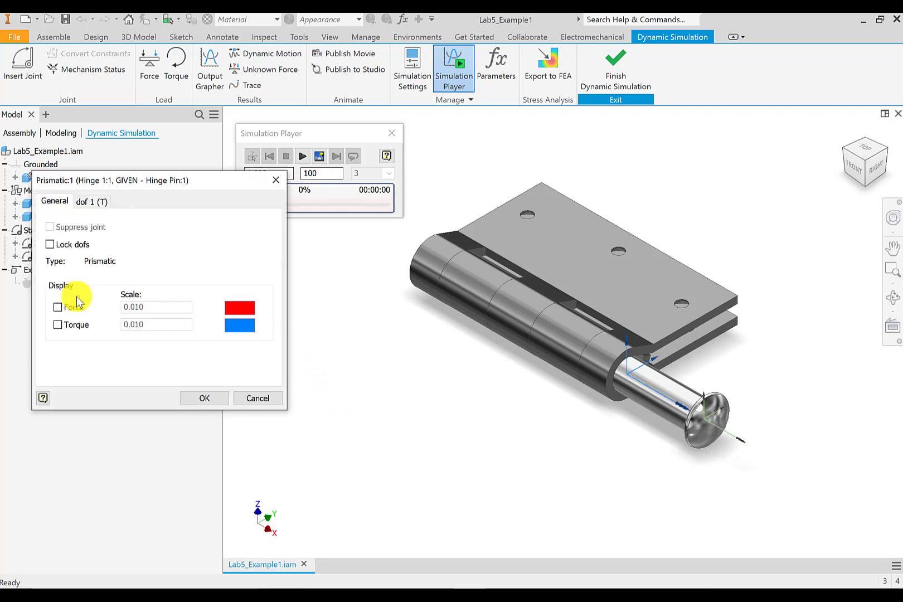
left_click_drag(159, 189, 278, 190)
left_click(224, 202)
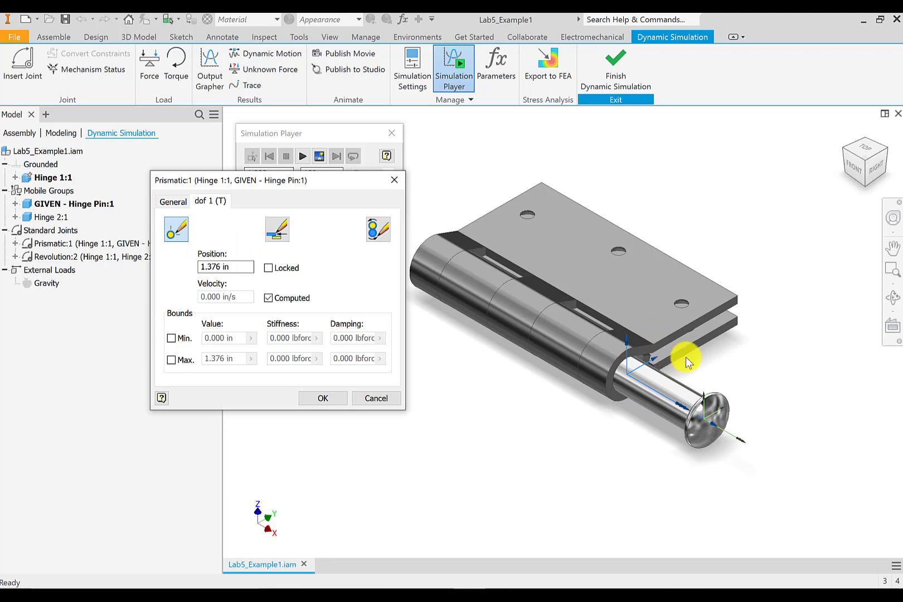
left_click(234, 266)
left_click_drag(206, 263, 195, 260)
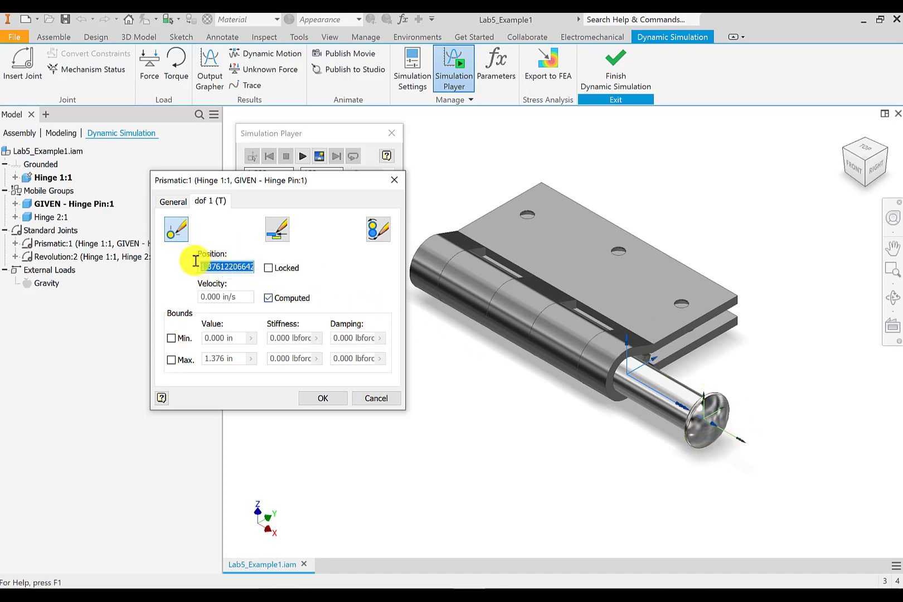
type("5")
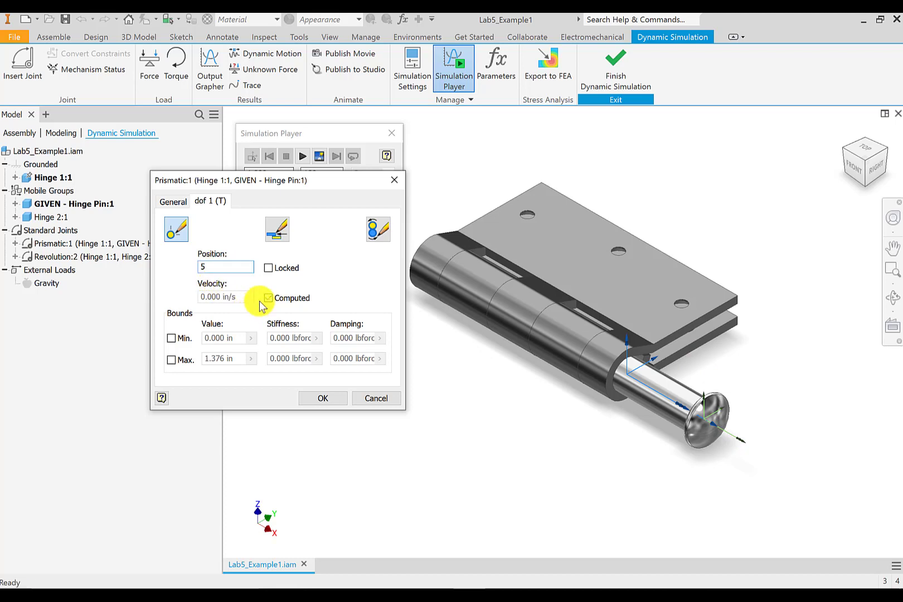
key("Return")
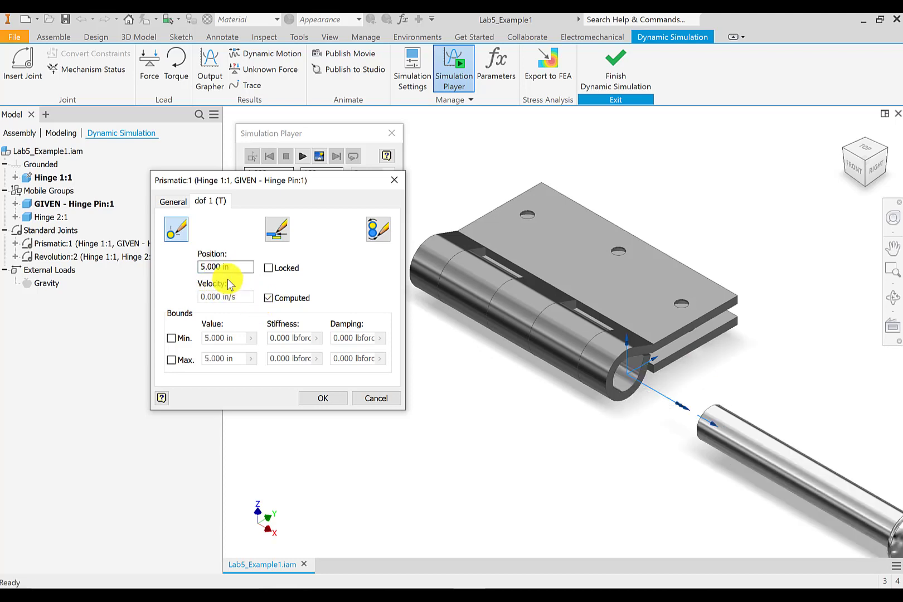
Set the initial position of the Prismatic:1 joint's dof 1 (T) to 0 in.
left_click_drag(221, 269, 195, 259)
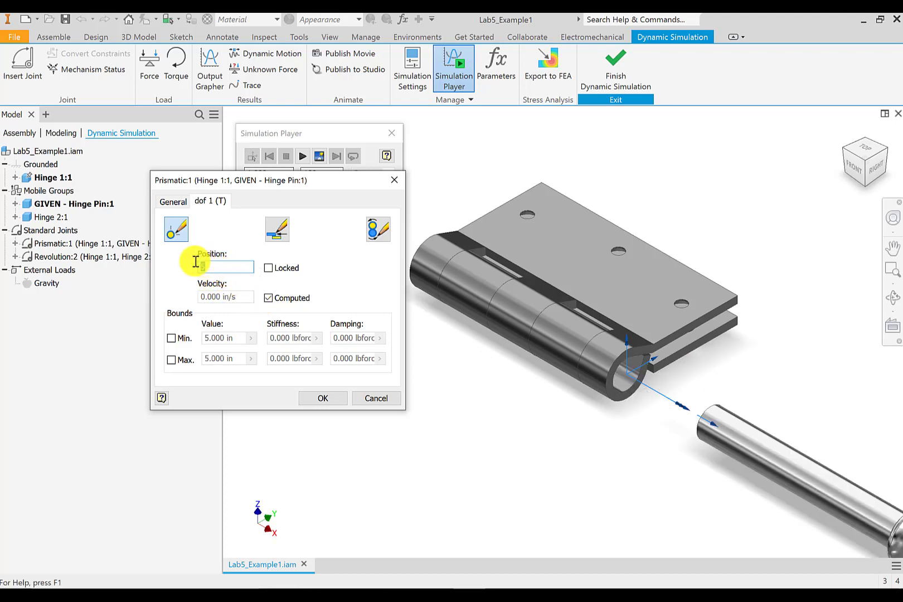
type("0")
key("Return")
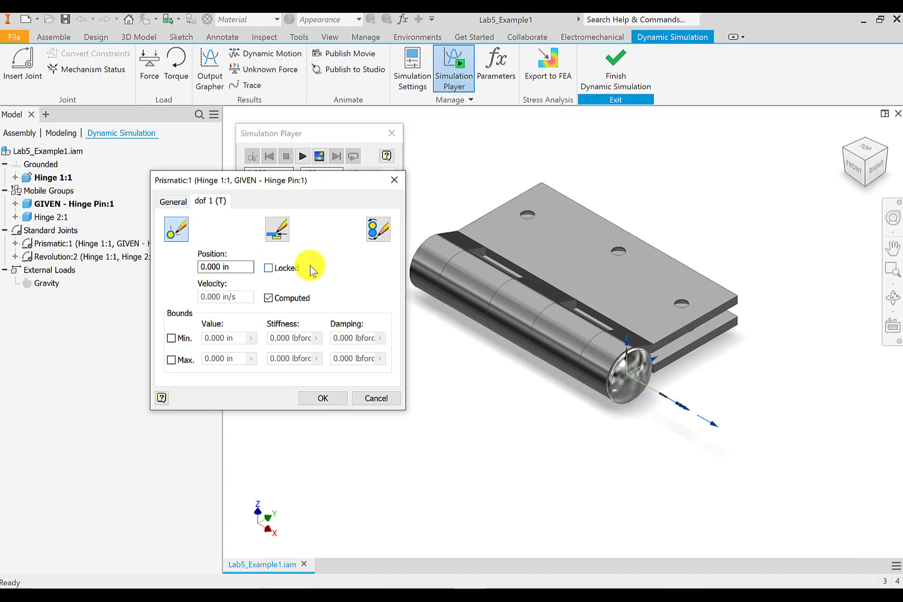
Enable imposed motion on the prismatic joint driven by Position, and open its motion graph clear of the joint settings.
left_click(379, 233)
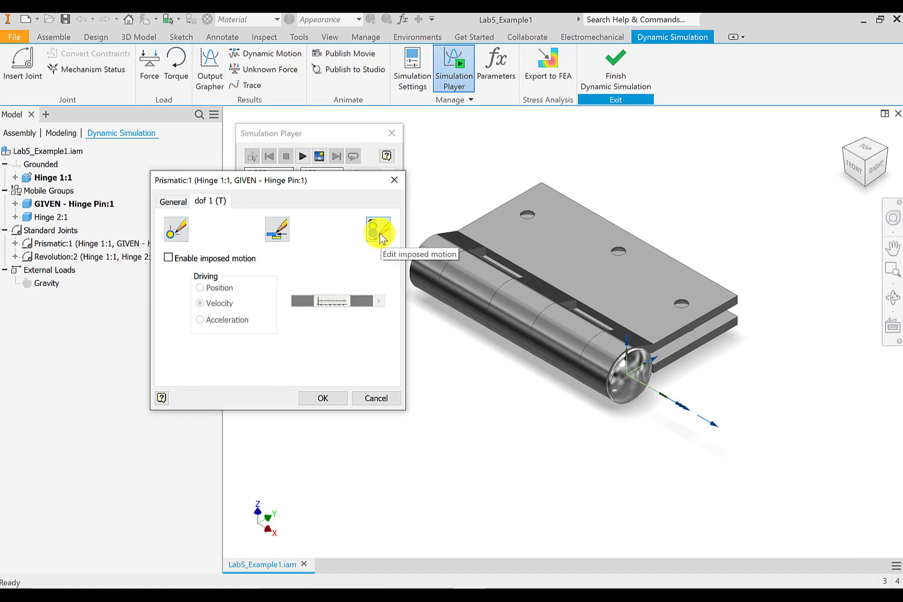
left_click(168, 258)
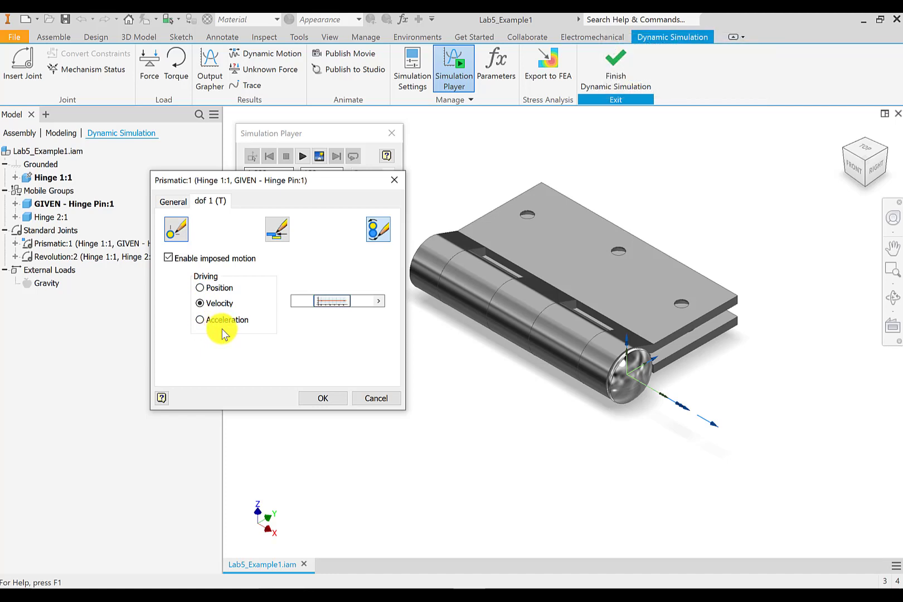
left_click(201, 288)
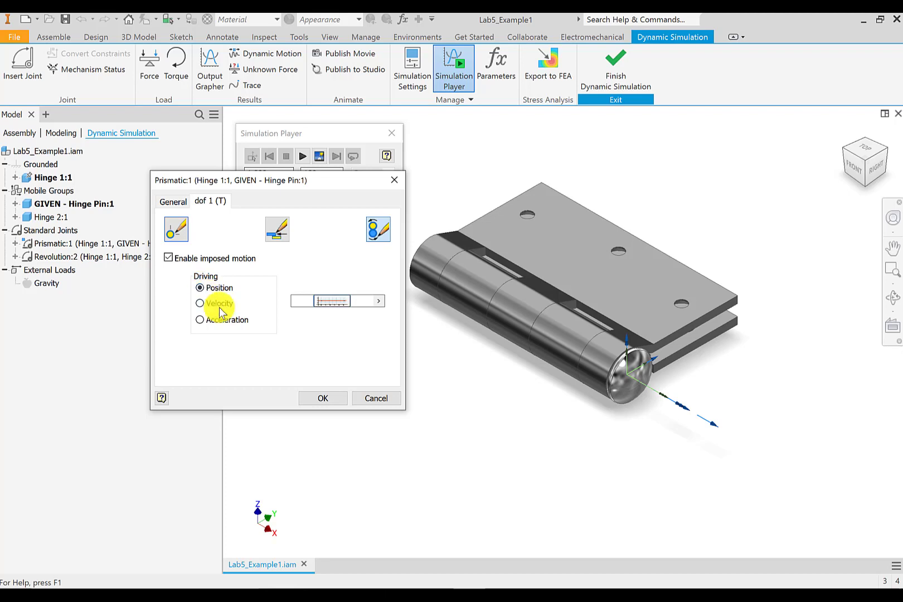
left_click(340, 303)
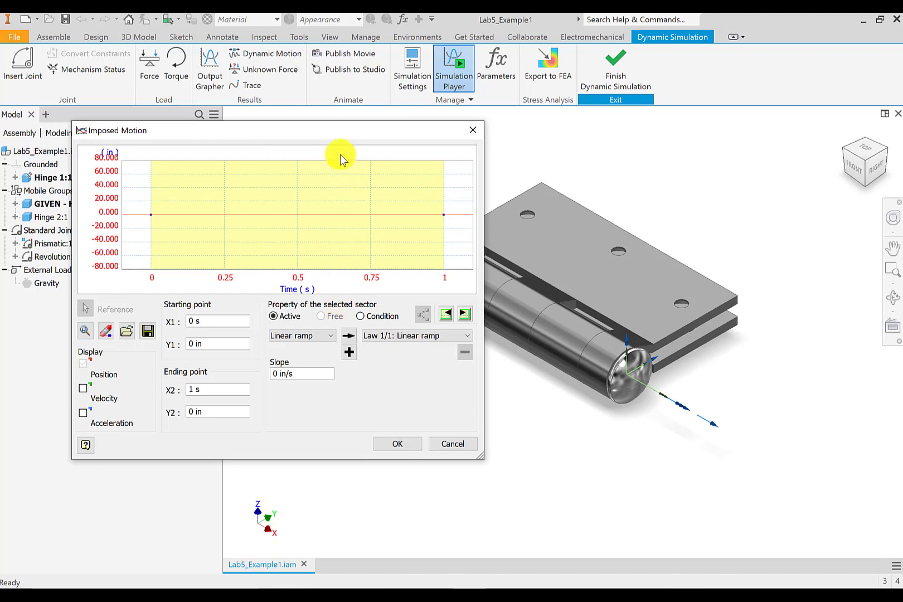
left_click_drag(341, 128, 486, 128)
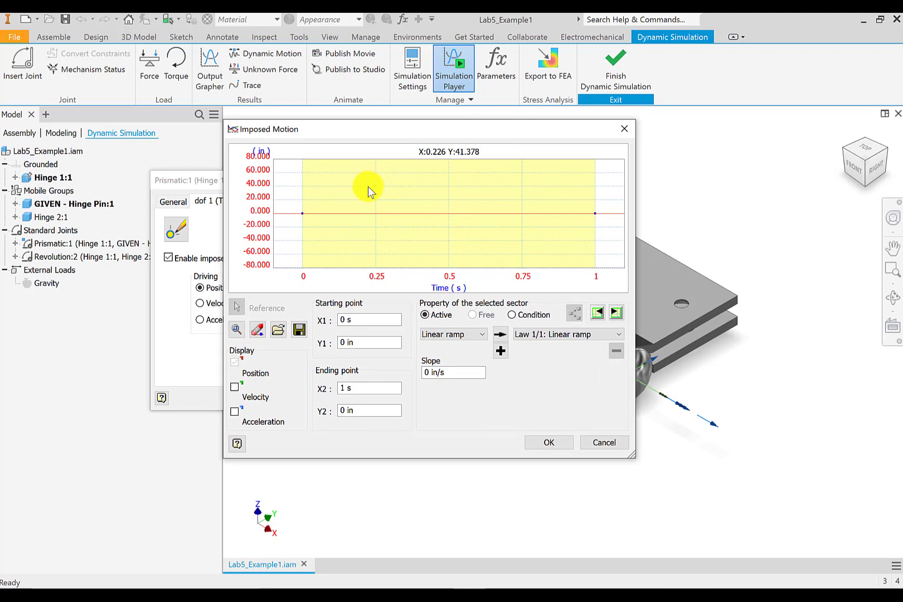
Add two intermediate points to the pin's motion curve at about 0.22 s, -39 in and 0.70 s, -43 in.
left_click(366, 240)
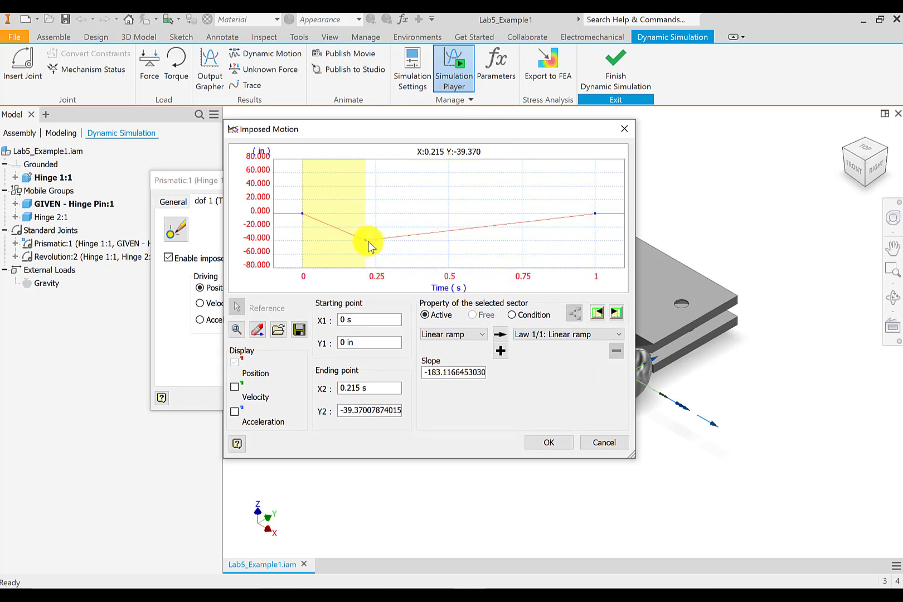
left_click(508, 242)
left_click(508, 242)
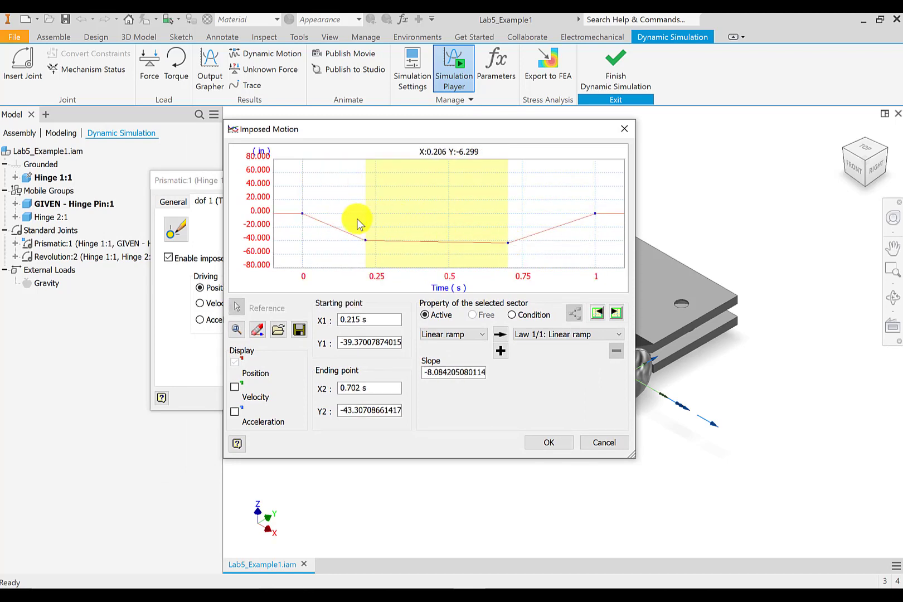
Define the pin motion's first sector as a ramp from 0 s, 5 in to 1 s, 0 in.
left_click(342, 227)
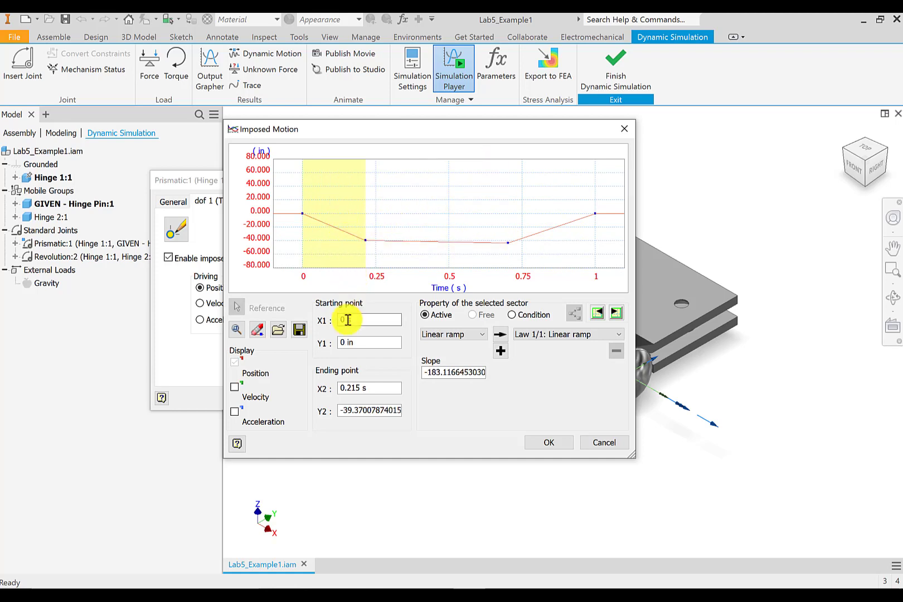
type("5")
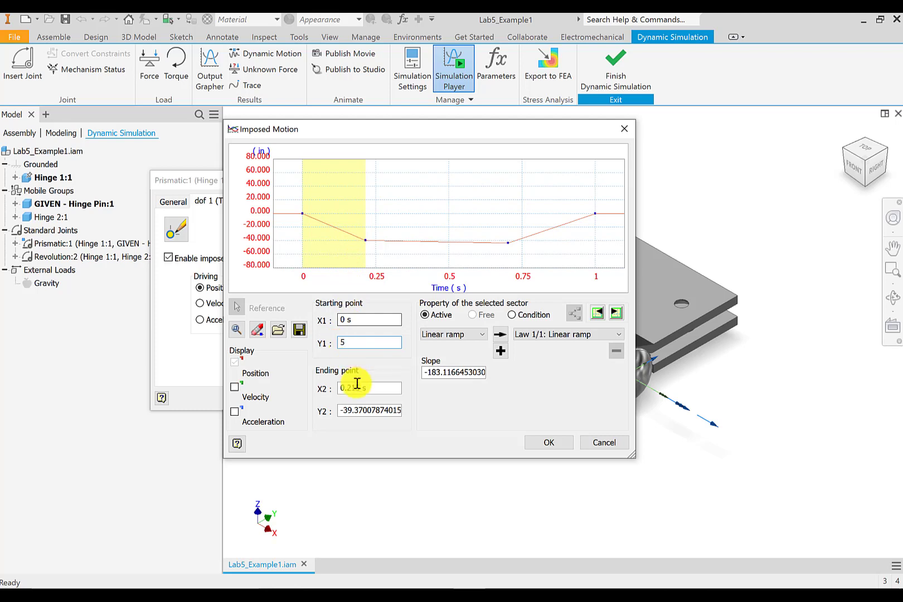
left_click(360, 388)
type("1")
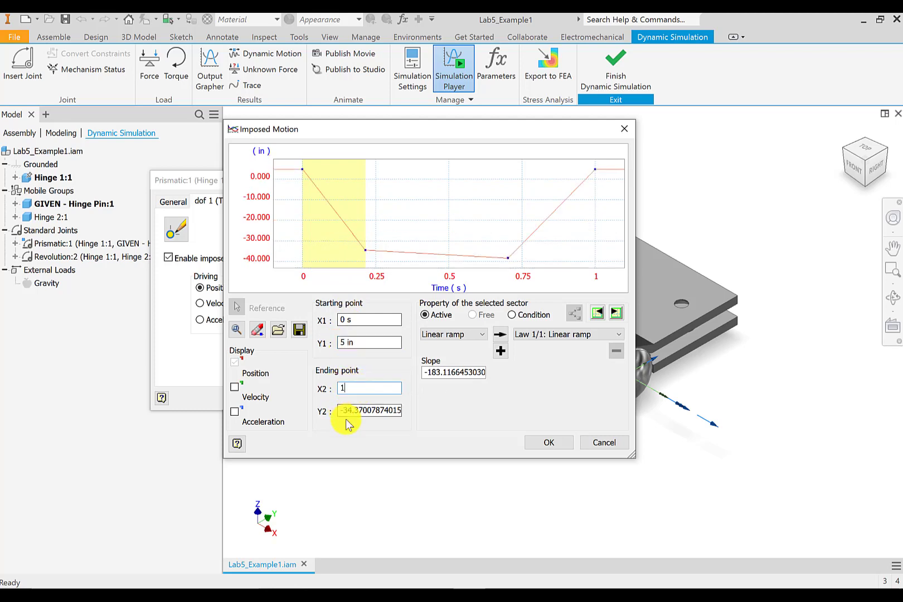
left_click(351, 411)
key("BackSpace")
type("0")
key("Return")
Set the ending point of the pin motion's second sector to 4 s and 0 in.
left_click(489, 229)
left_click(355, 386)
type("4")
left_click(353, 409)
key("BackSpace")
type("0")
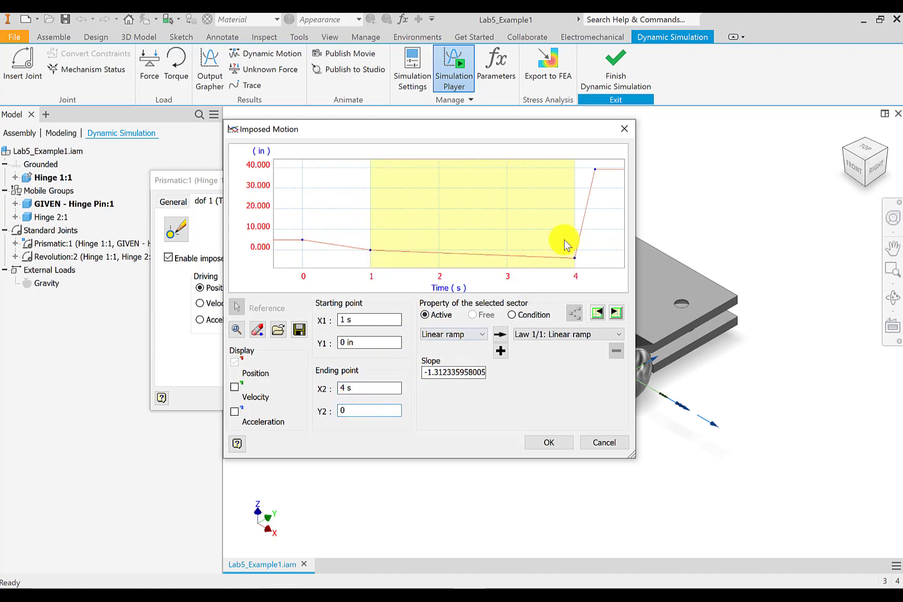
key("Return")
Set the ending point of the pin motion's third sector to 5 s and 5 in, and accept the prismatic joint's imposed motion.
left_click(587, 226)
left_click(336, 387)
type("5")
left_click(353, 410)
type("5")
key("Return")
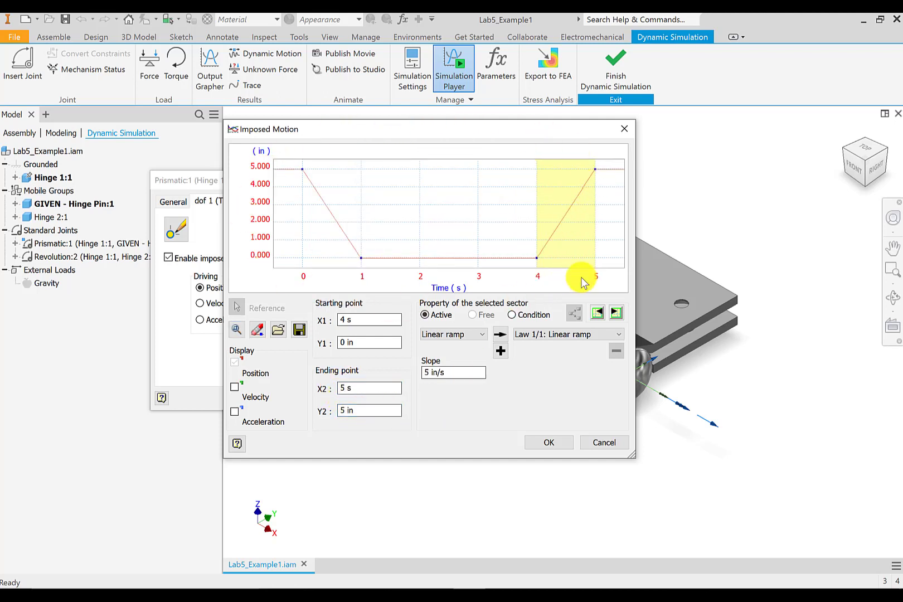
left_click(541, 444)
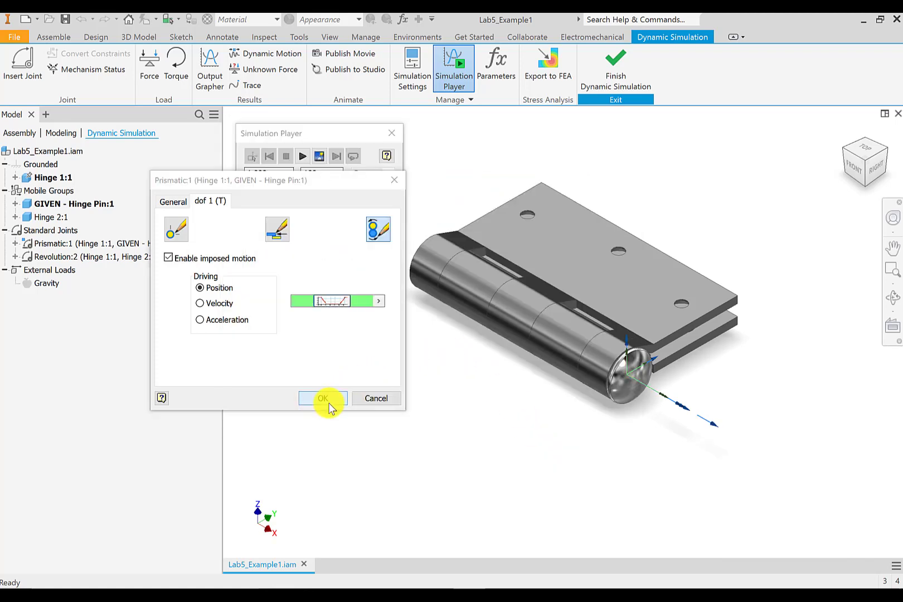
left_click(326, 399)
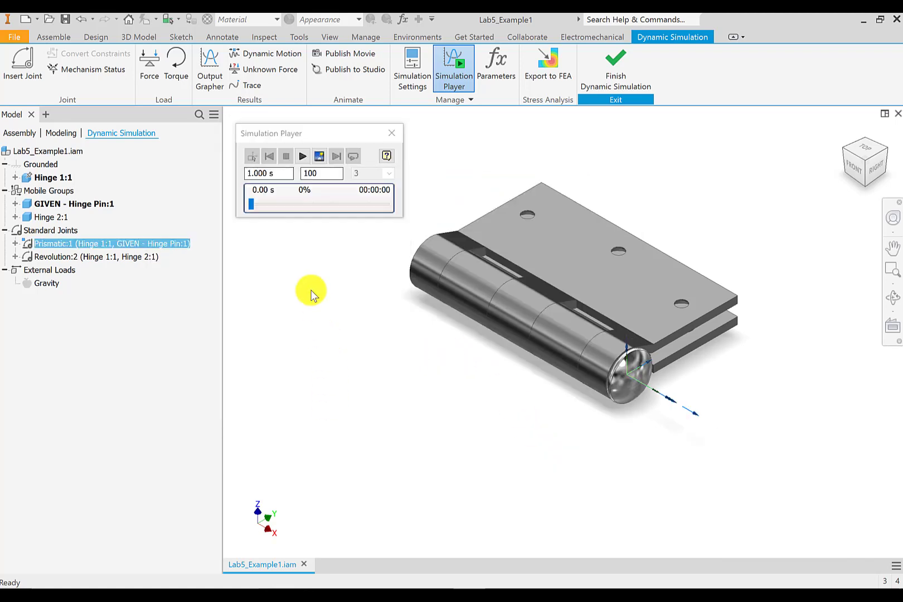
Edit the Revolution:2 joint, enable imposed motion on dof 1 (R) driven by Position, and open its motion graph.
right_click(91, 257)
left_click(122, 317)
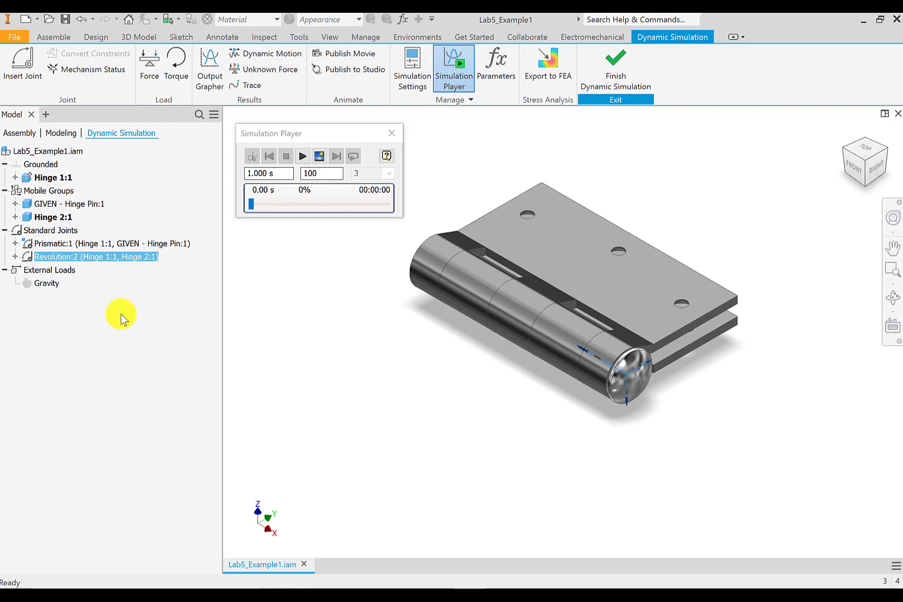
left_click(210, 202)
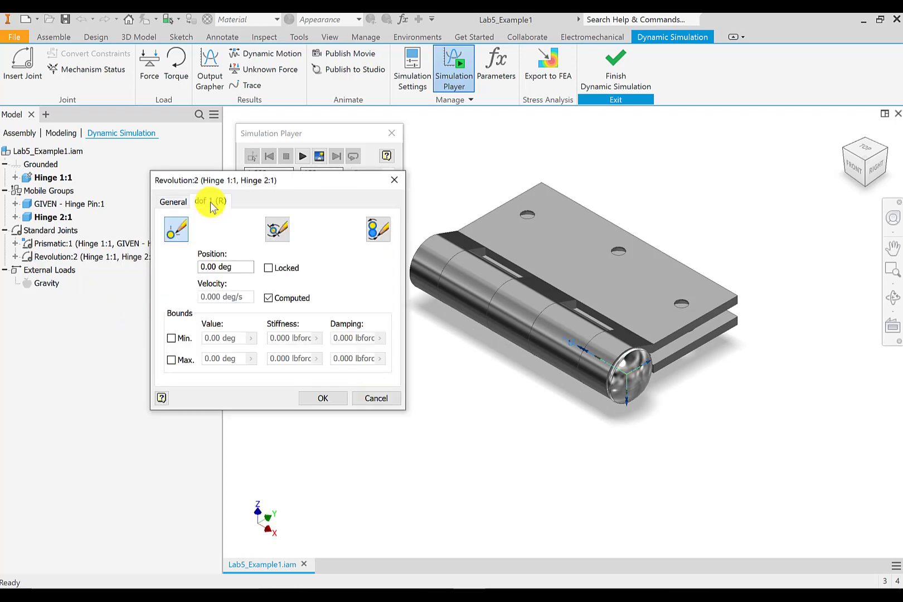
left_click(377, 229)
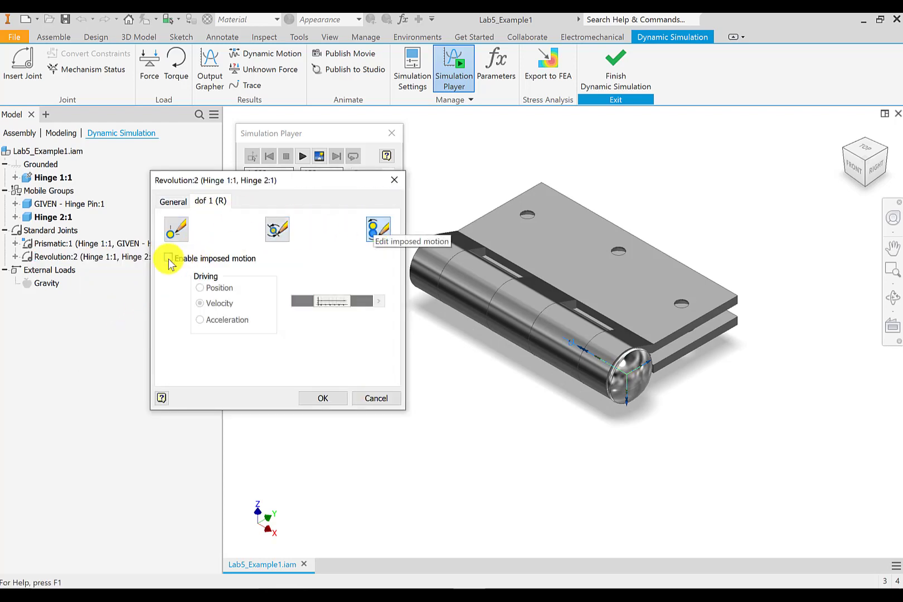
left_click(168, 259)
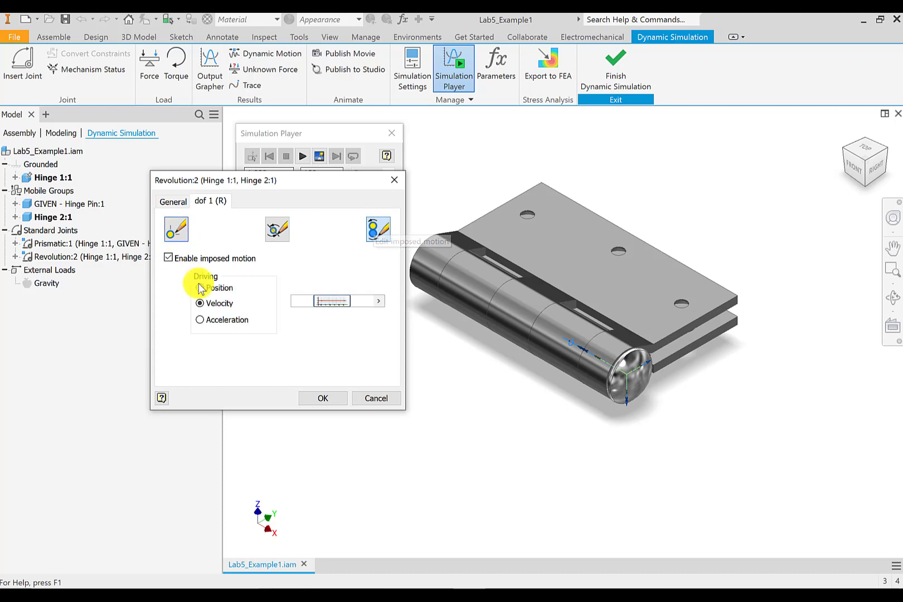
left_click(228, 294)
left_click(333, 302)
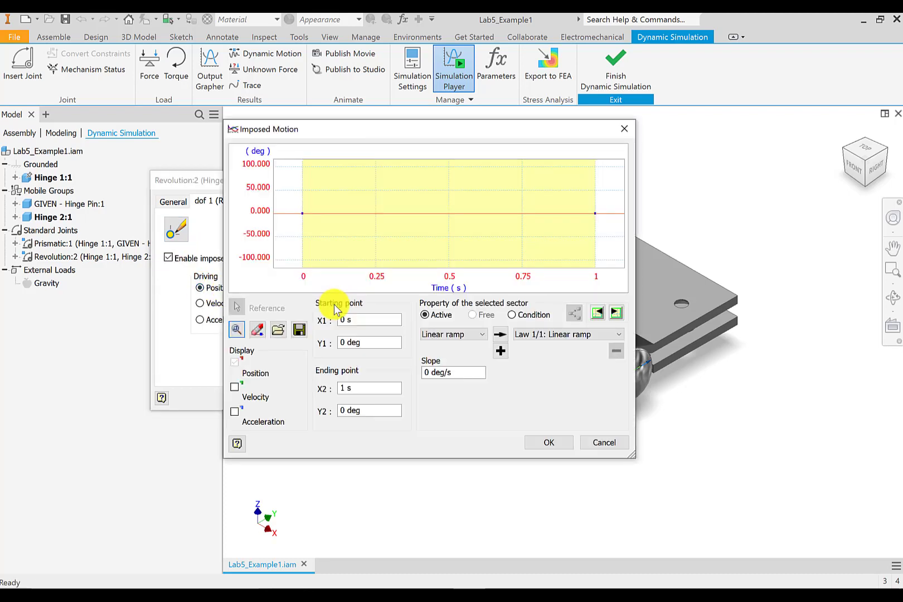
Add two intermediate points to the hinge's rotation curve and make its first sector ramp from 1 s, 0 deg to 2 s, 180 deg.
left_click(377, 179)
left_click(521, 179)
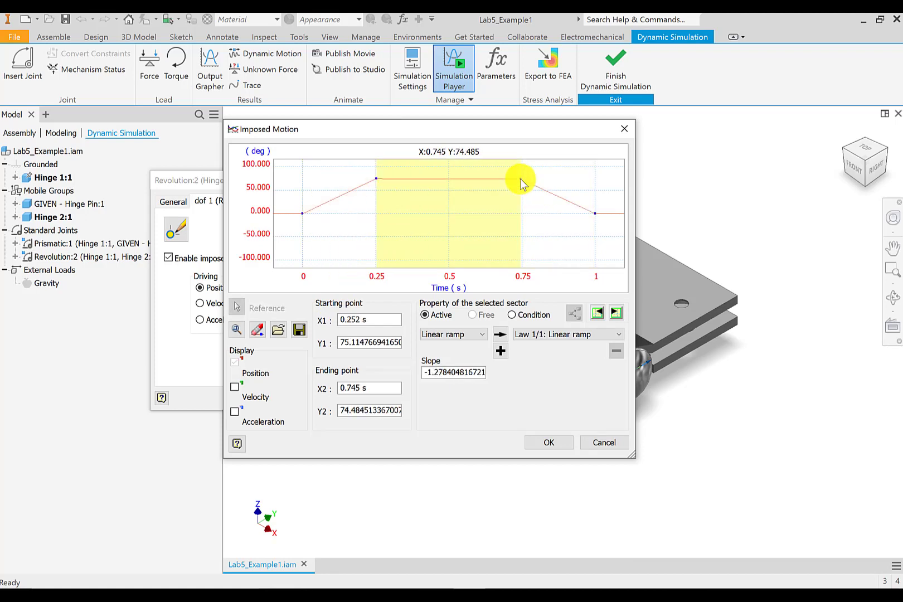
left_click(342, 201)
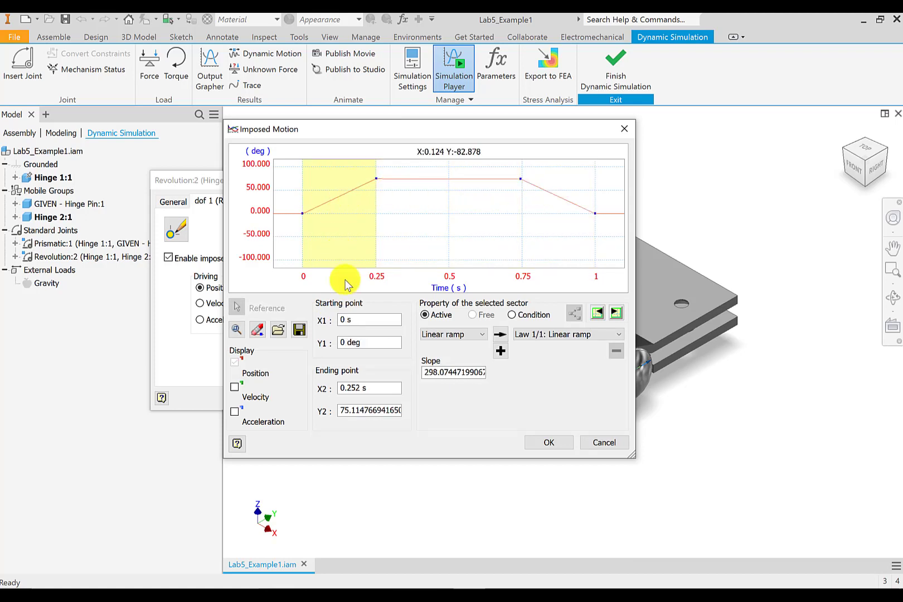
double_click(347, 319)
type("1")
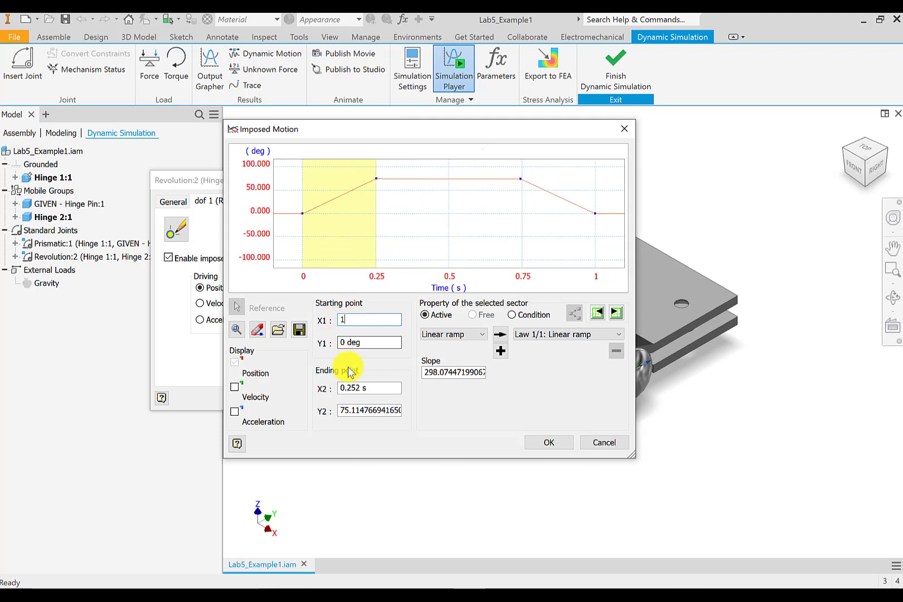
left_click(359, 388)
double_click(358, 387)
type("2")
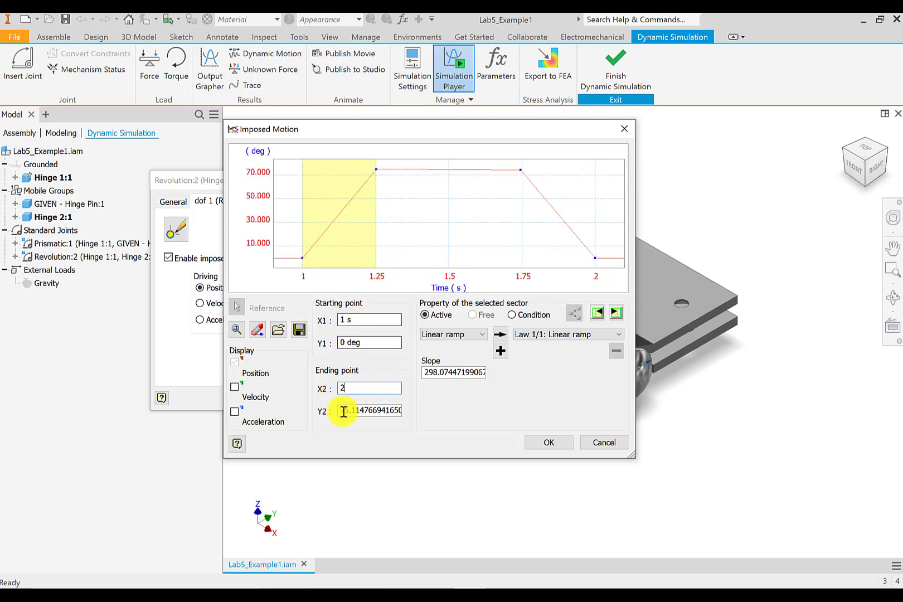
double_click(342, 411)
key("BackSpace")
type("180")
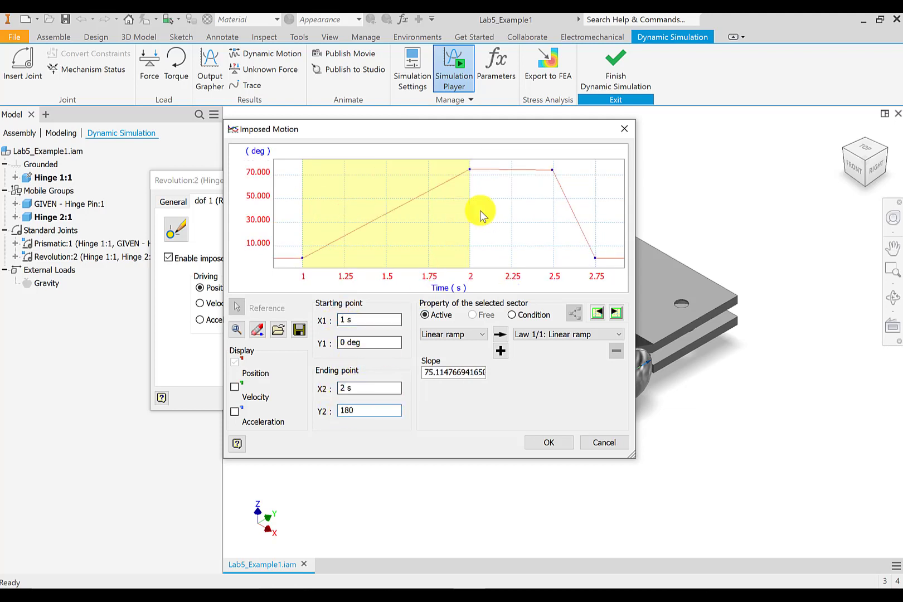
Set the ending point of the hinge rotation's second sector to 3 s and 180 deg.
left_click(478, 212)
left_click_drag(360, 387, 335, 391)
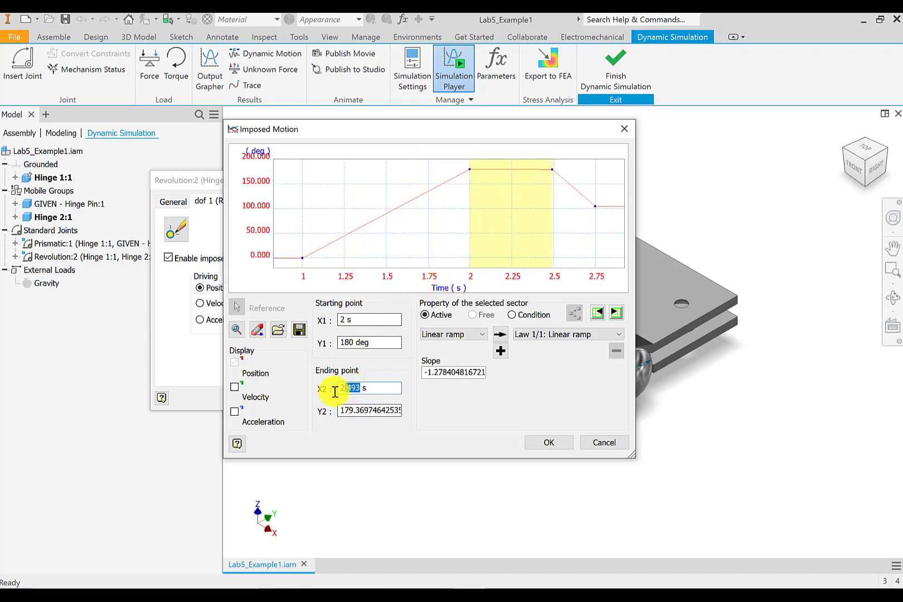
type("3")
double_click(346, 411)
type("18")
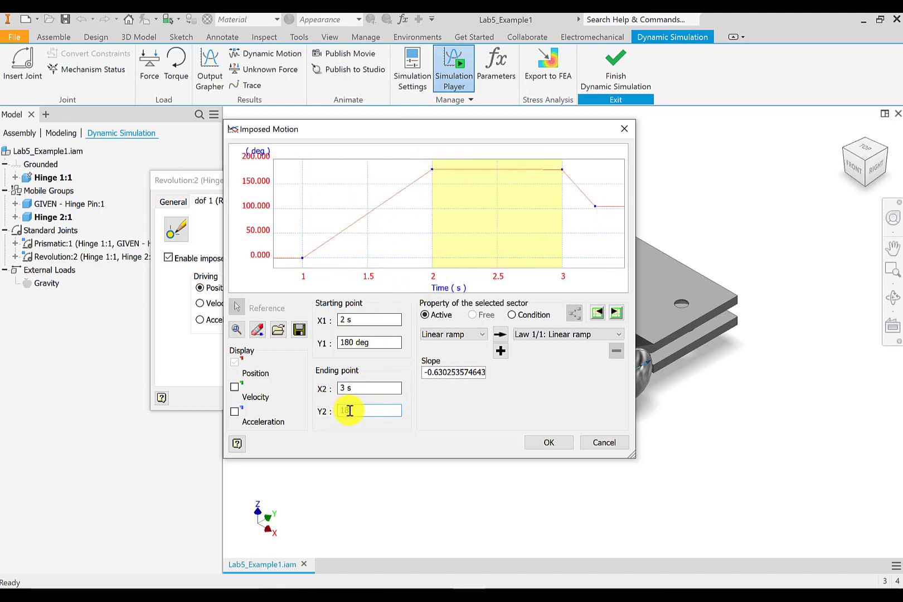
type("0")
left_click(541, 226)
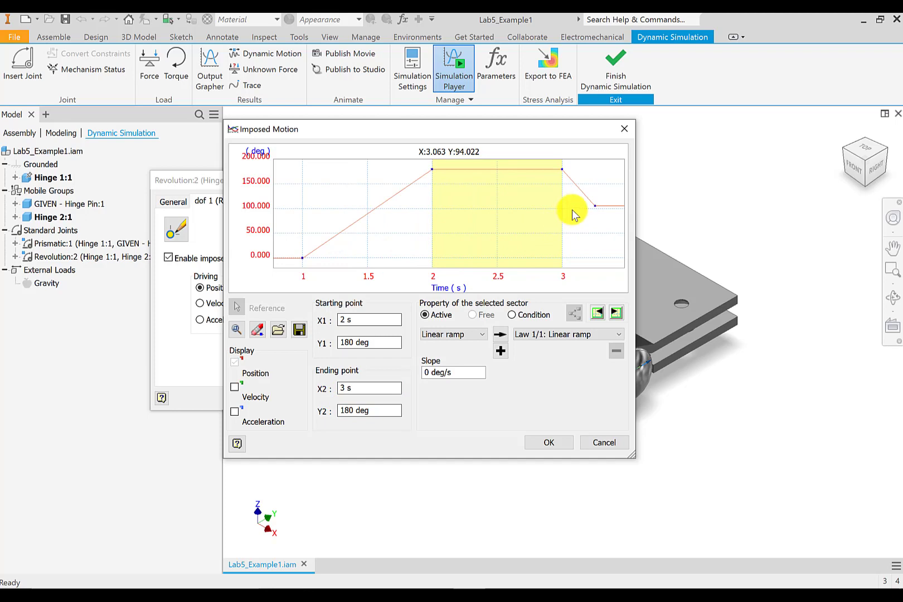
Set the ending point of the hinge rotation's third sector to 4 s and 0 deg.
left_click(578, 206)
double_click(349, 389)
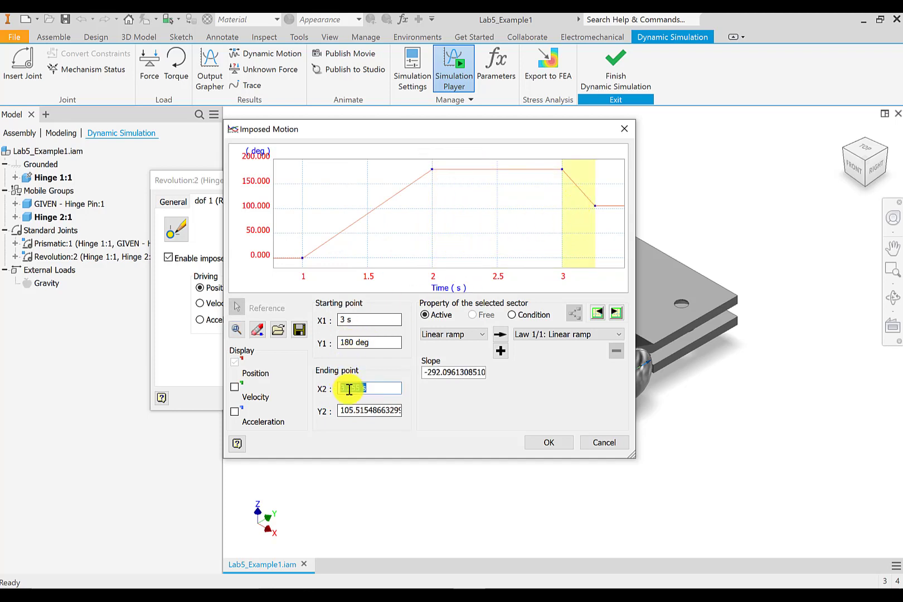
type("4")
double_click(346, 410)
type("0")
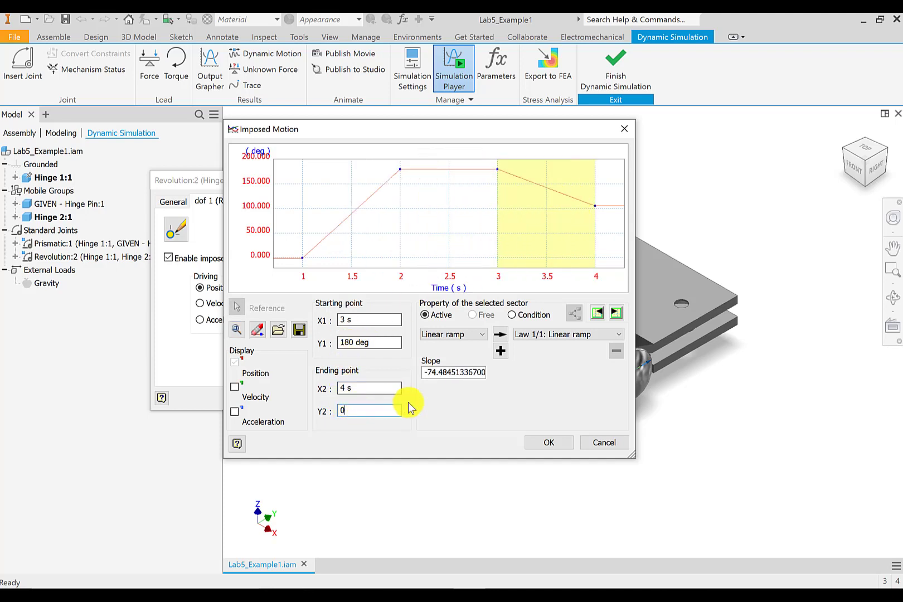
key("Tab")
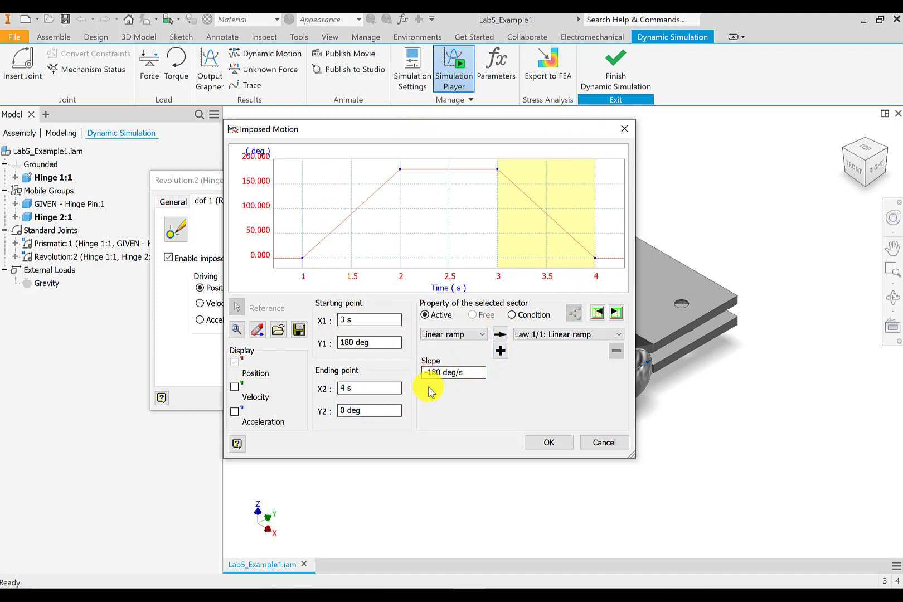
Try a slope of 90 deg/s on the hinge rotation's third sector, and restore it to -180 deg/s.
double_click(429, 372)
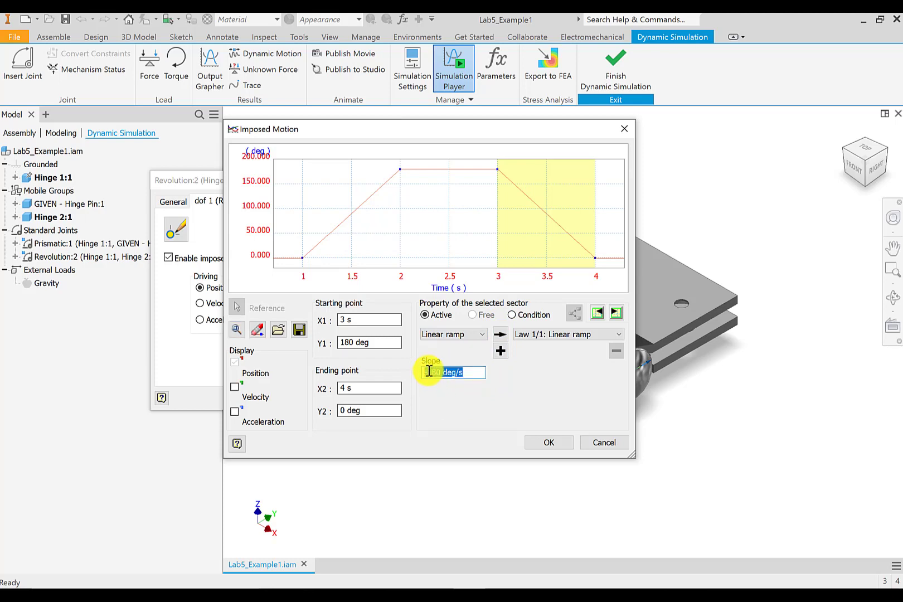
type("90")
key("Return")
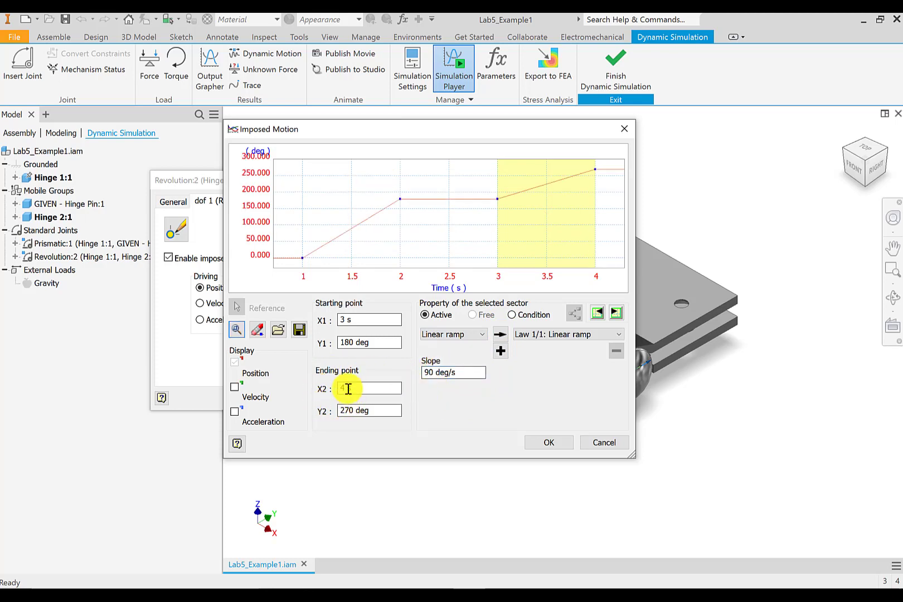
left_click(432, 373)
left_click_drag(433, 373, 424, 372)
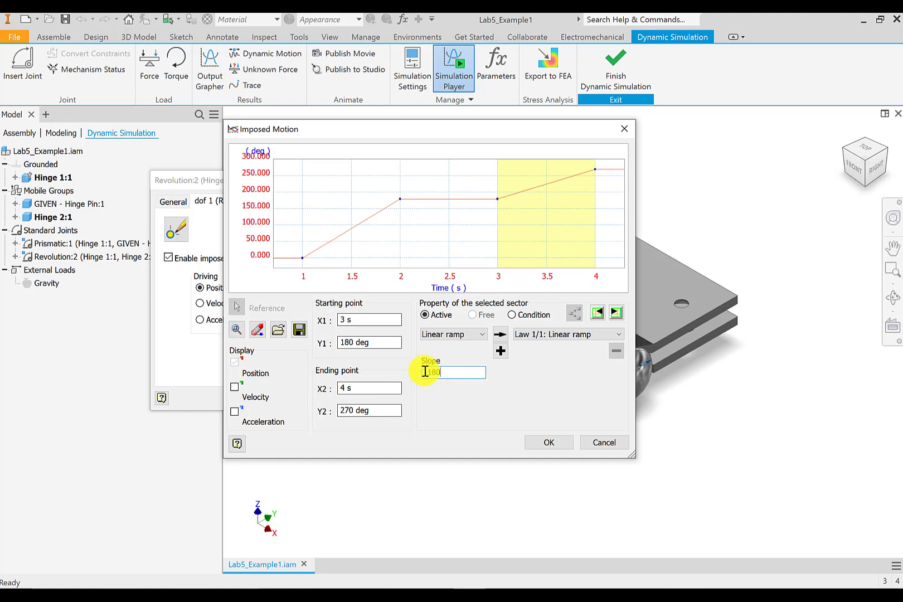
key("Return")
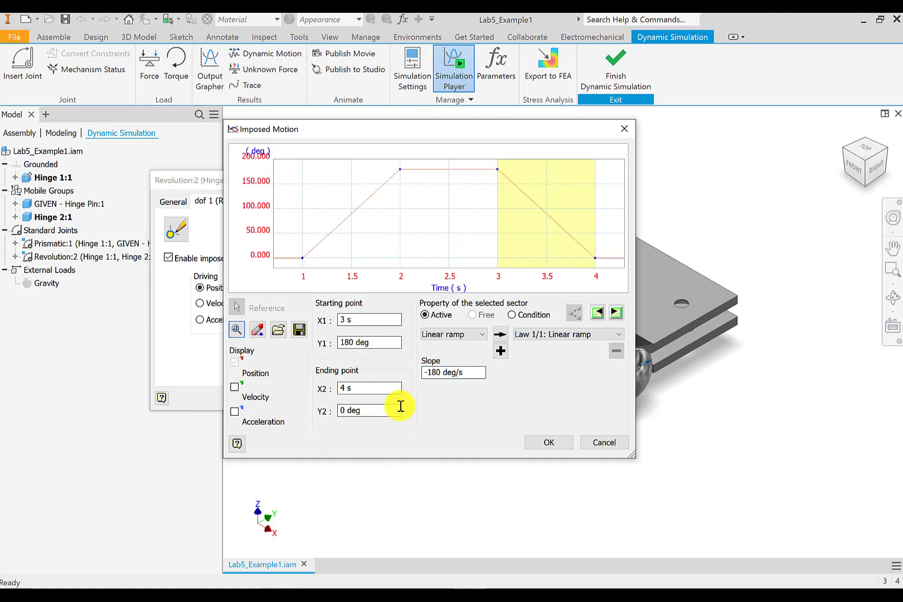
Accept the imposed rotation graph and confirm the Revolution:2 joint's properties.
left_click(566, 443)
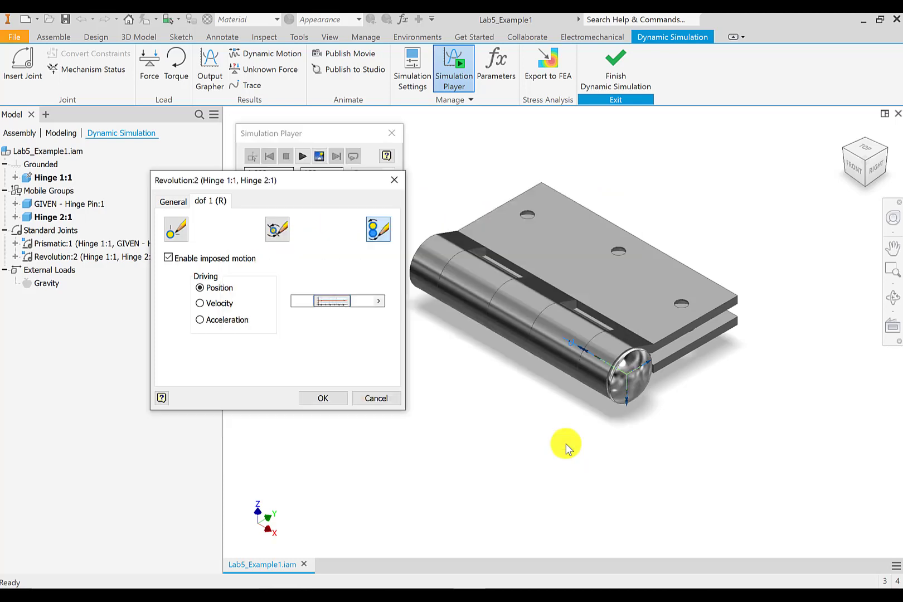
left_click(336, 398)
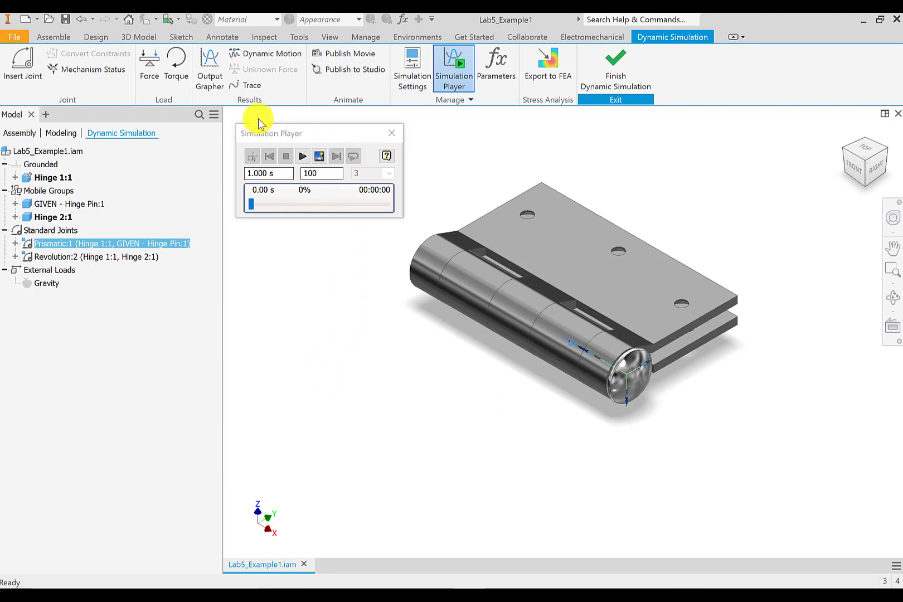
Set the simulation's final time to 5 s with 150 images, and run it.
left_click(392, 132)
left_click(455, 72)
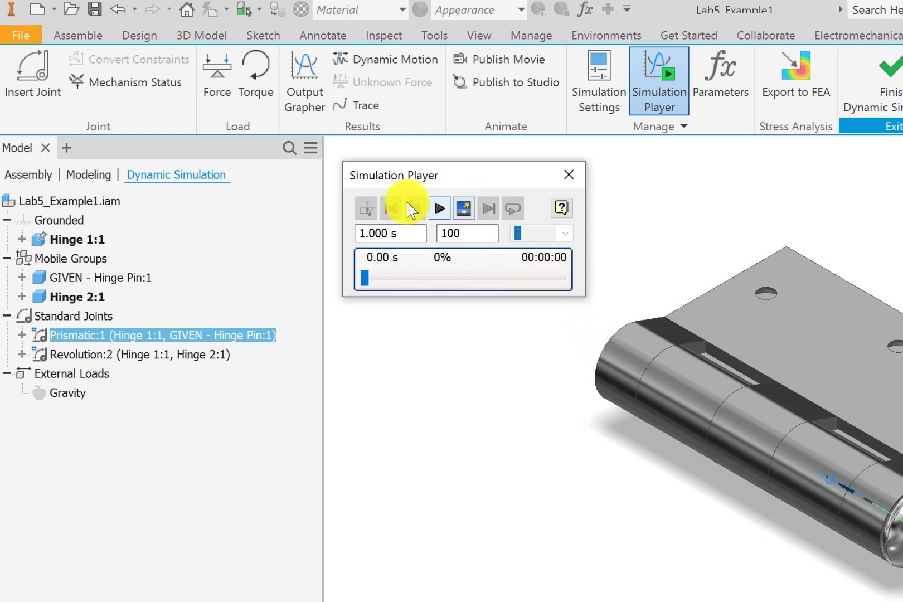
left_click(440, 210)
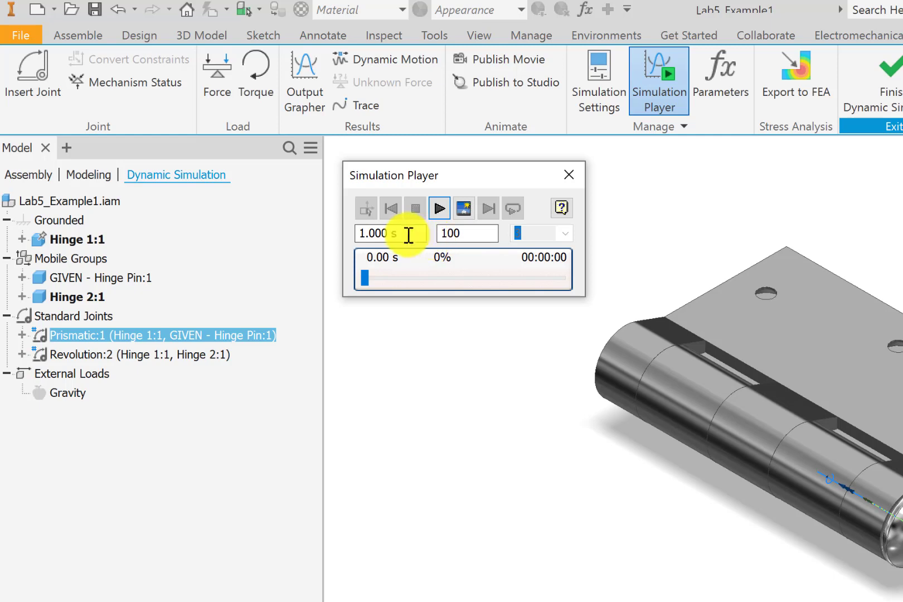
left_click_drag(388, 234, 350, 234)
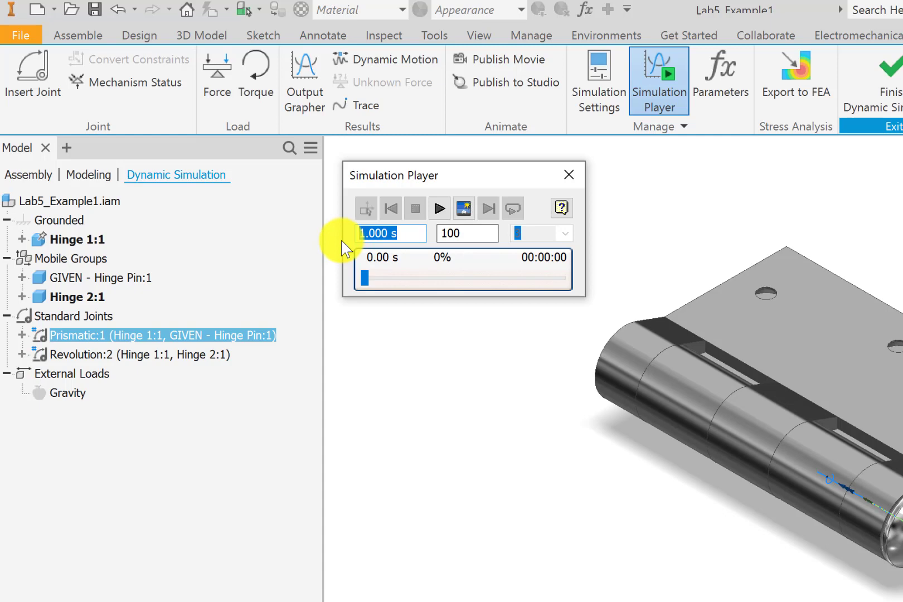
type("5")
key("Return")
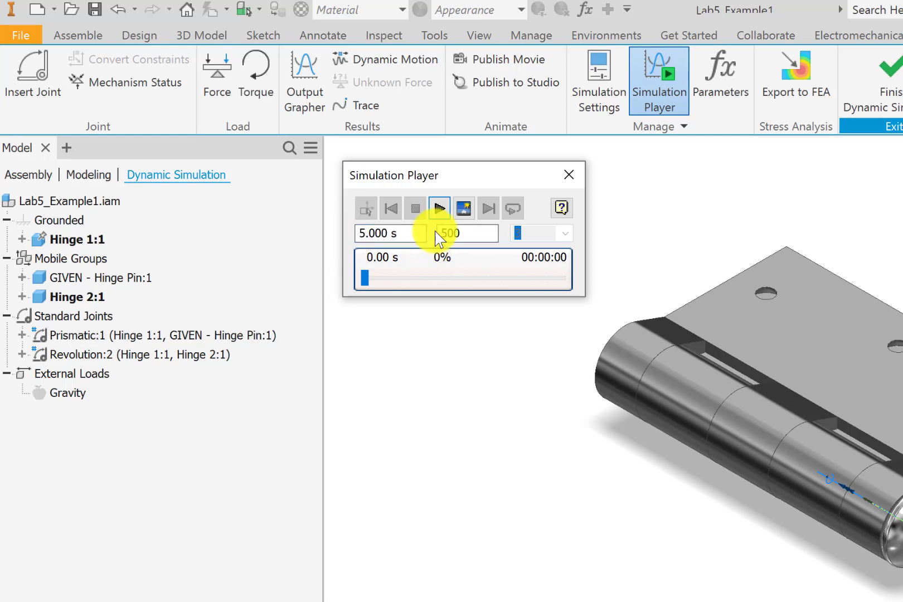
left_click_drag(466, 233, 431, 237)
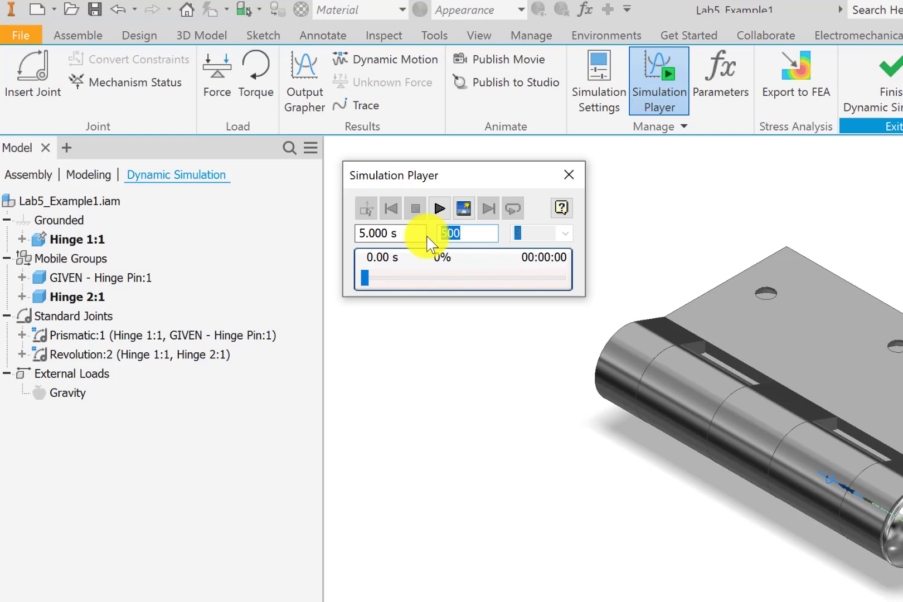
type("150")
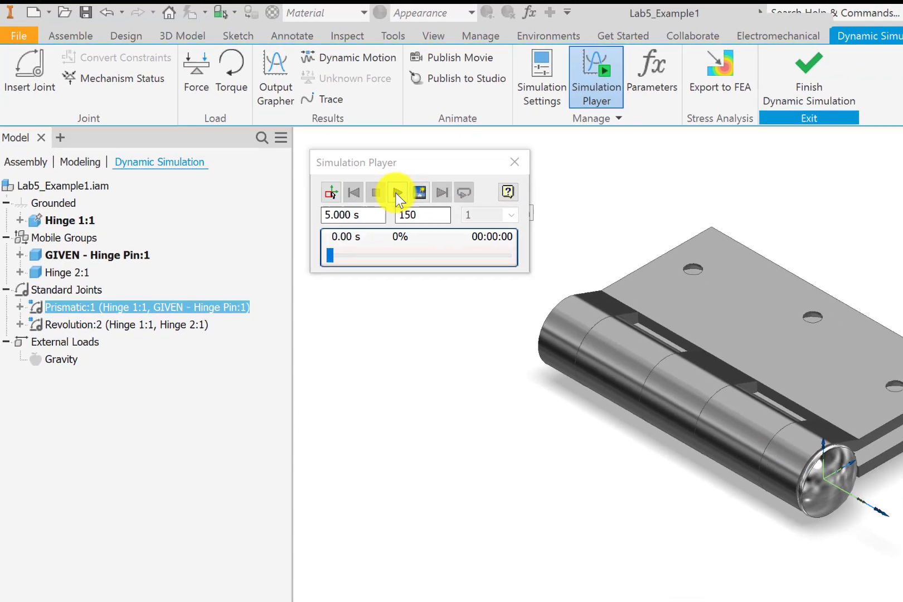
left_click(440, 208)
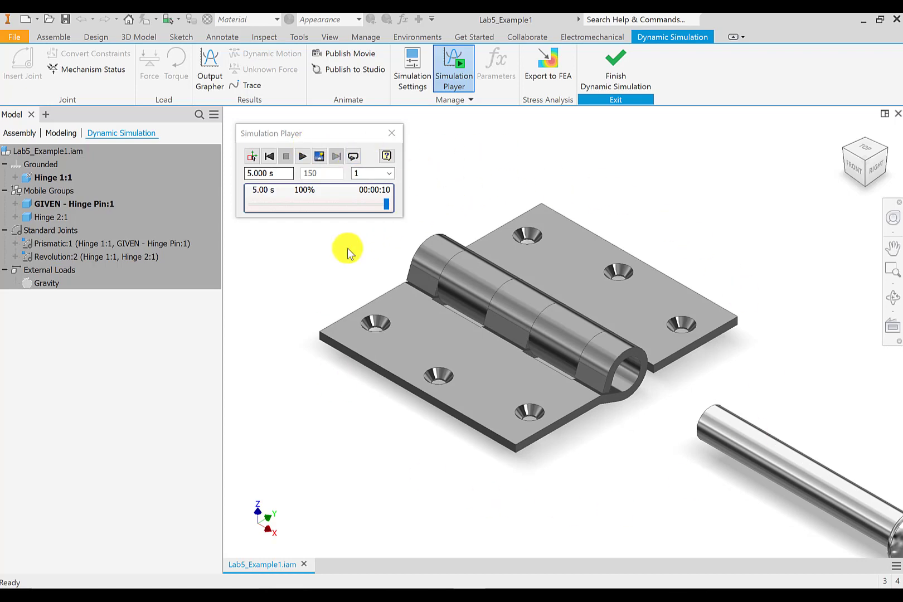
Return to construction mode and review the settings of the second hinge leaf's Angle:1 constraint.
left_click(251, 157)
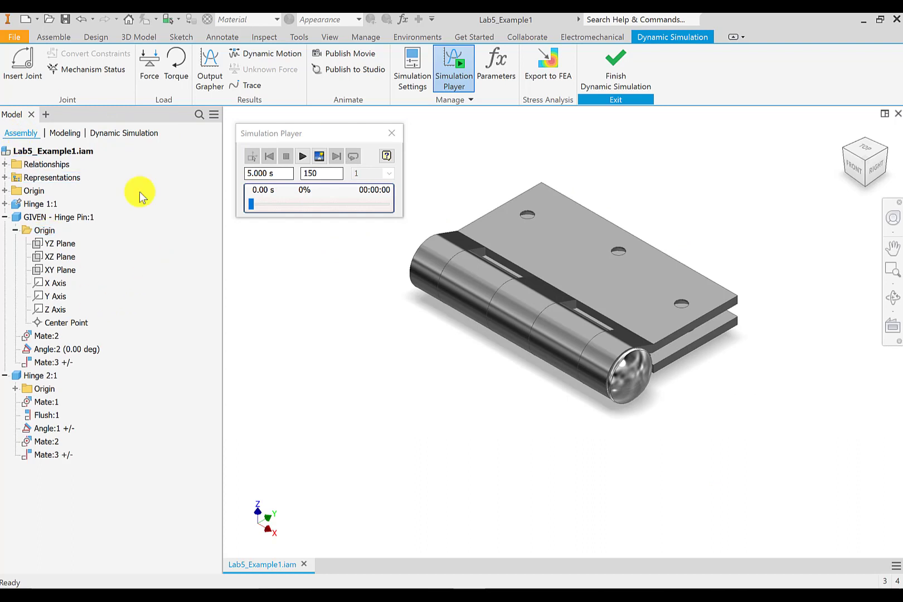
right_click(52, 430)
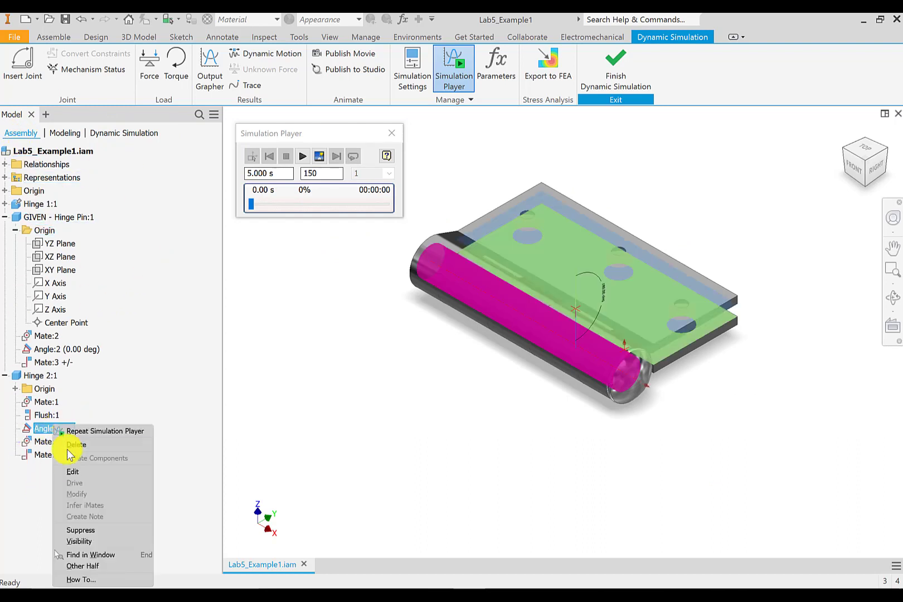
left_click(75, 472)
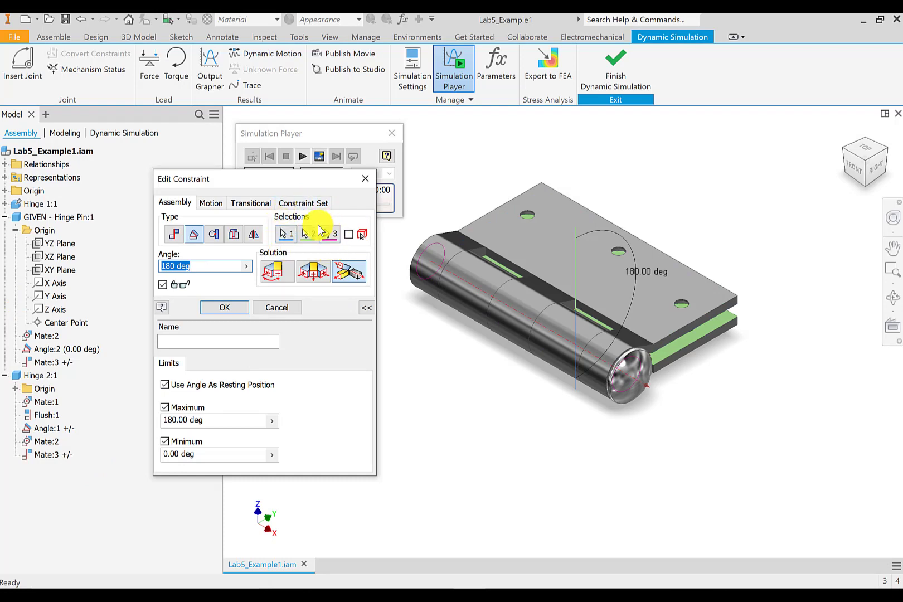
left_click(217, 310)
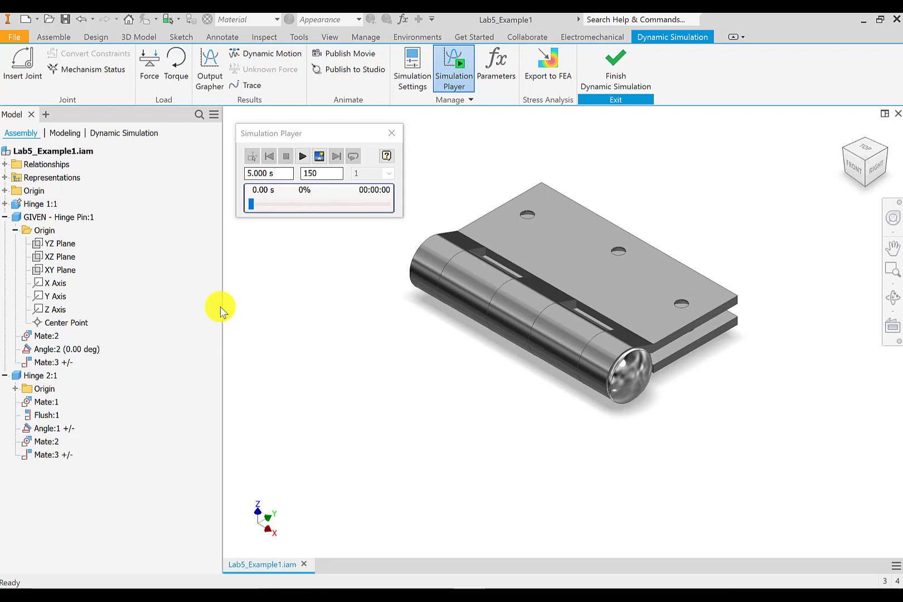
Flip Component 1's X axis in the Revolution:2 joint, and run the simulation to check the leaf's rotation direction.
left_click(135, 134)
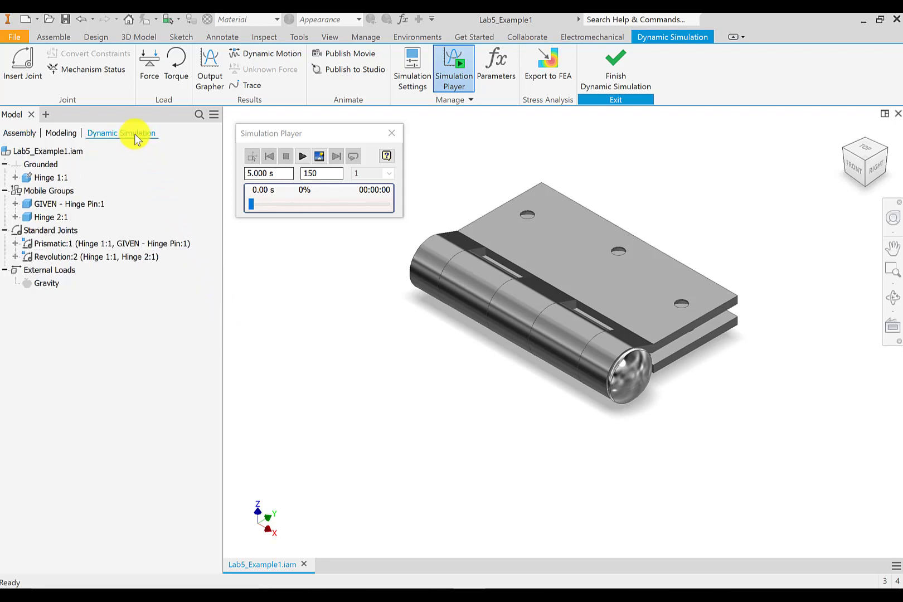
left_click(95, 258)
right_click(95, 258)
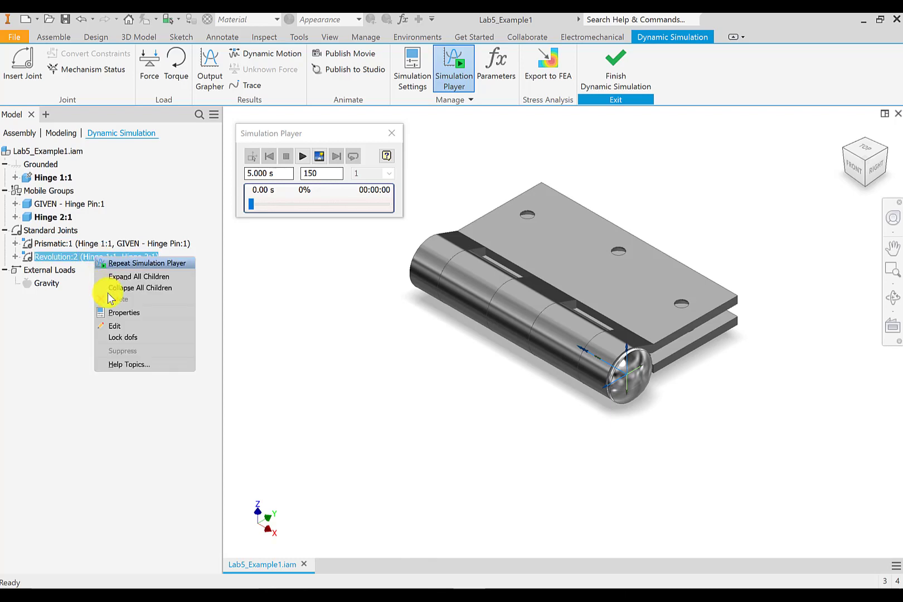
left_click(120, 327)
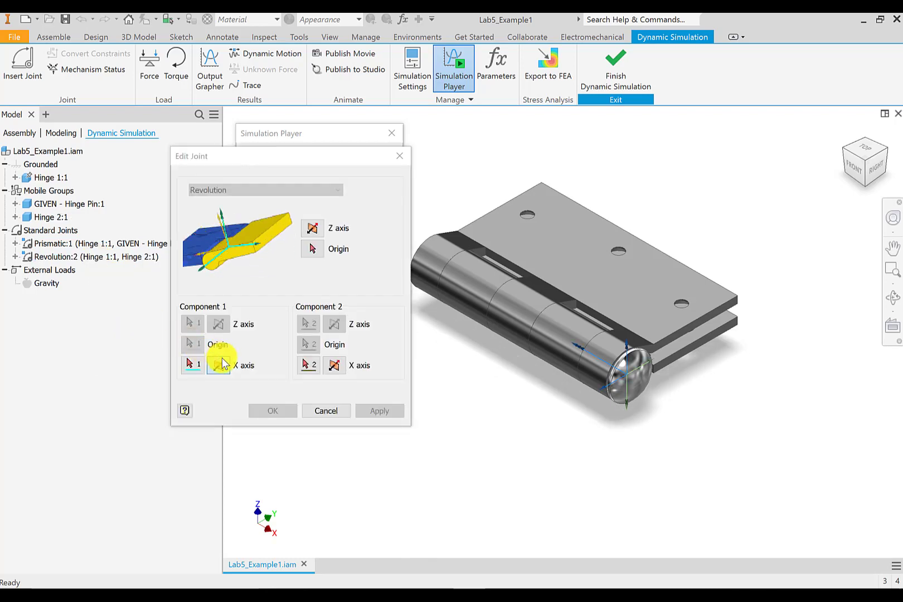
left_click(220, 366)
left_click(377, 412)
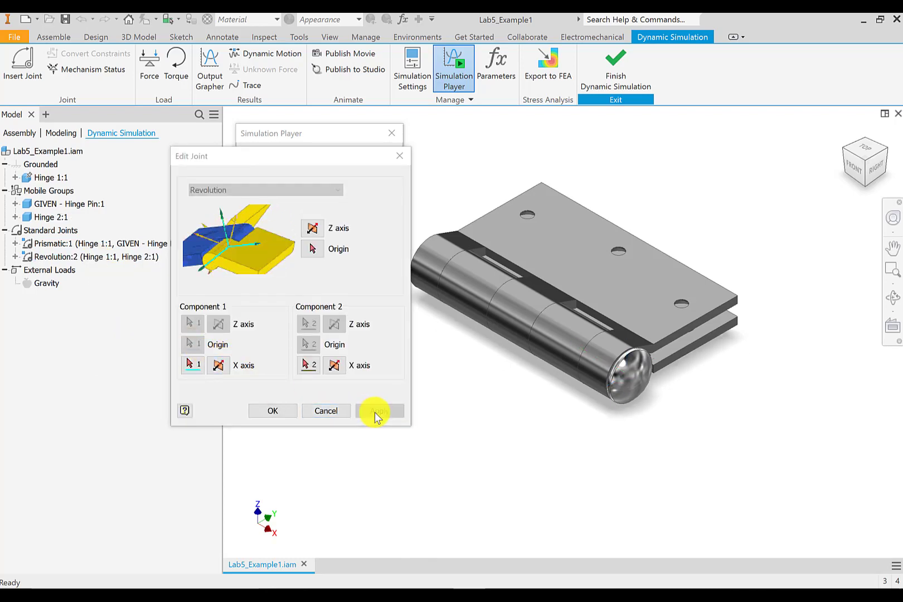
left_click(337, 408)
left_click(302, 156)
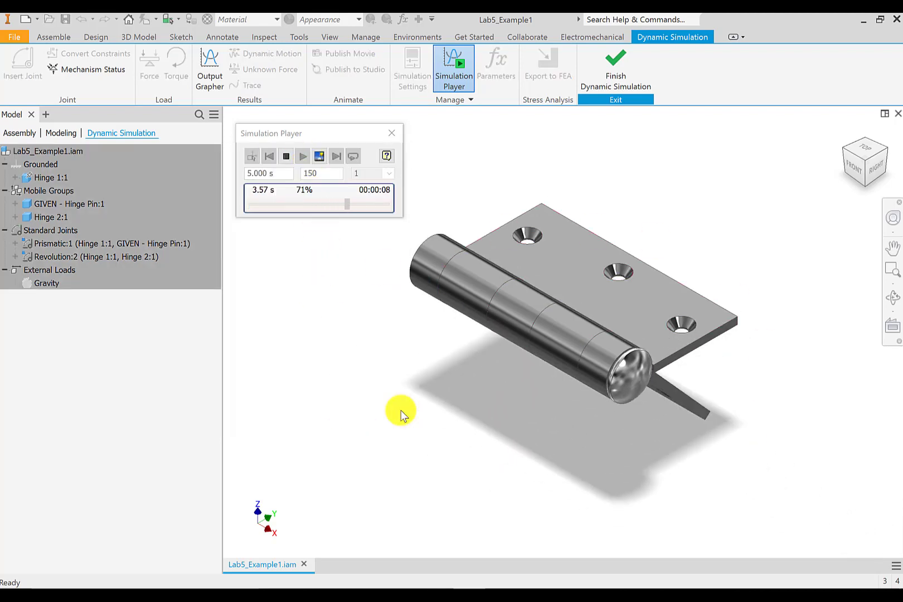
left_click(258, 156)
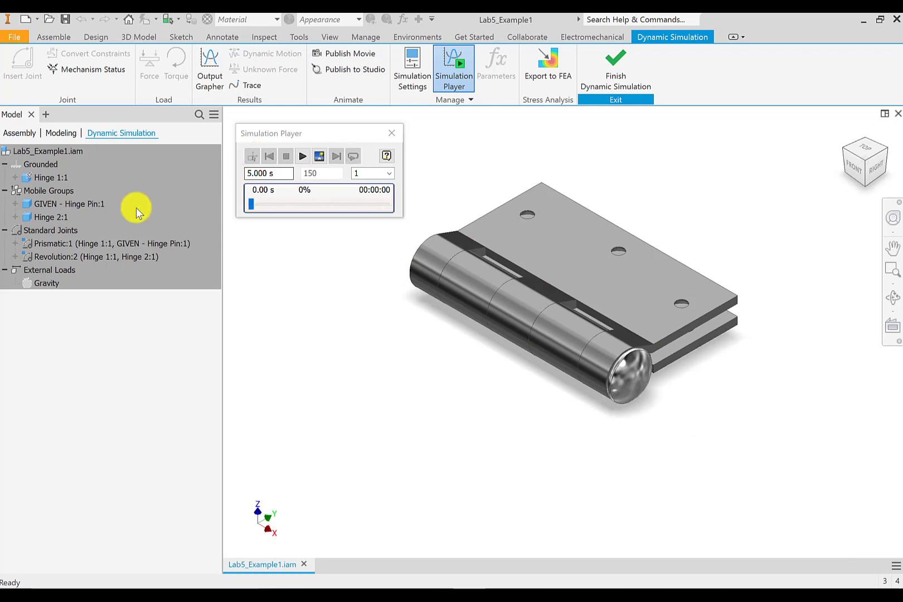
Flip Component 1's X axis in the Revolution:2 joint back to its original direction.
right_click(91, 256)
left_click(127, 320)
left_click(220, 364)
left_click(365, 414)
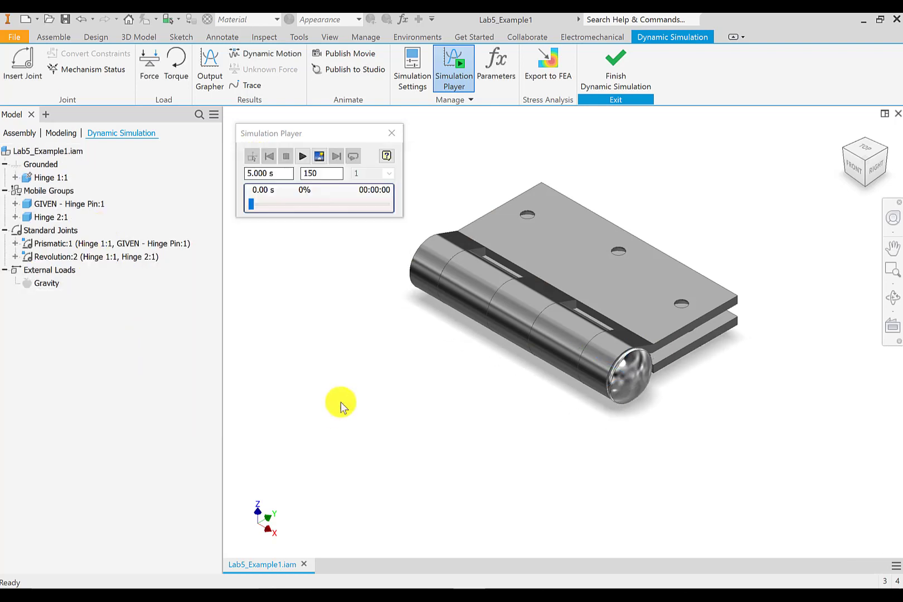
Run the simulation again, return to construction mode, and open the Output Grapher in an enlarged window.
left_click(304, 157)
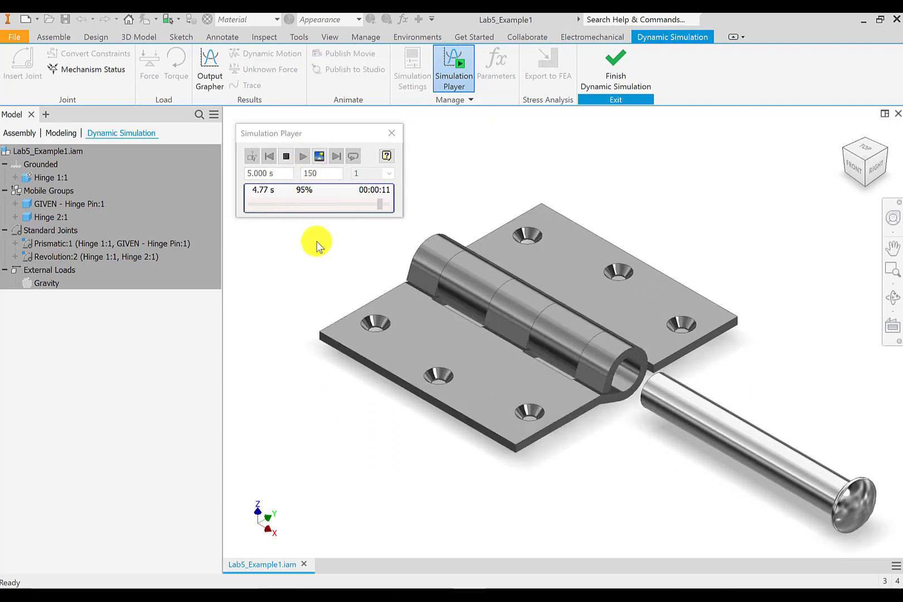
left_click(258, 156)
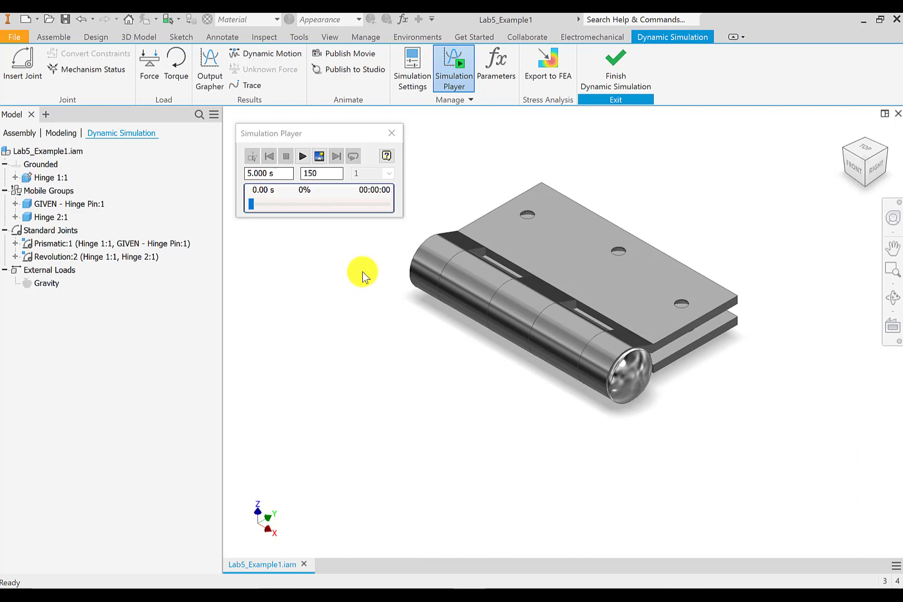
left_click(211, 58)
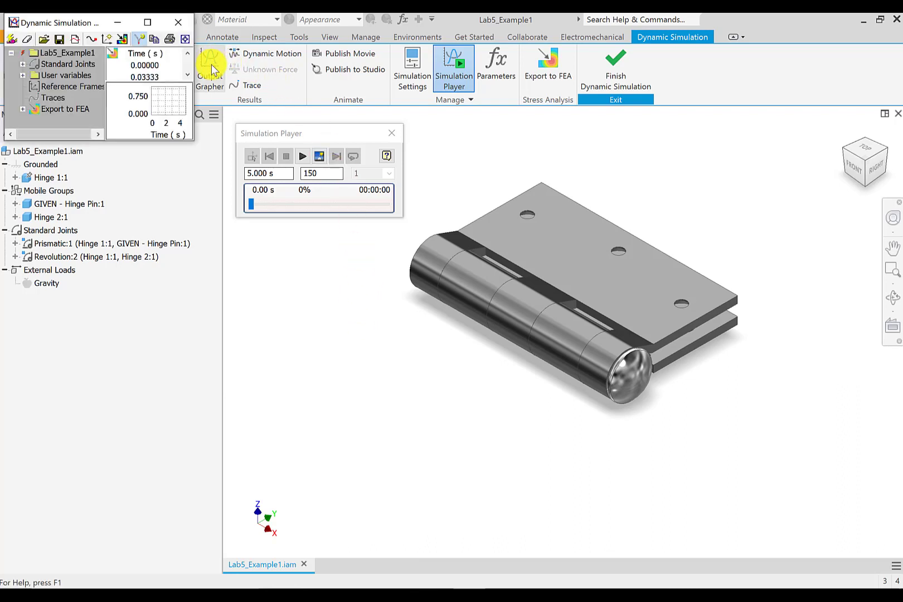
left_click_drag(190, 128, 334, 291)
left_click_drag(339, 250, 510, 250)
left_click_drag(329, 27, 456, 106)
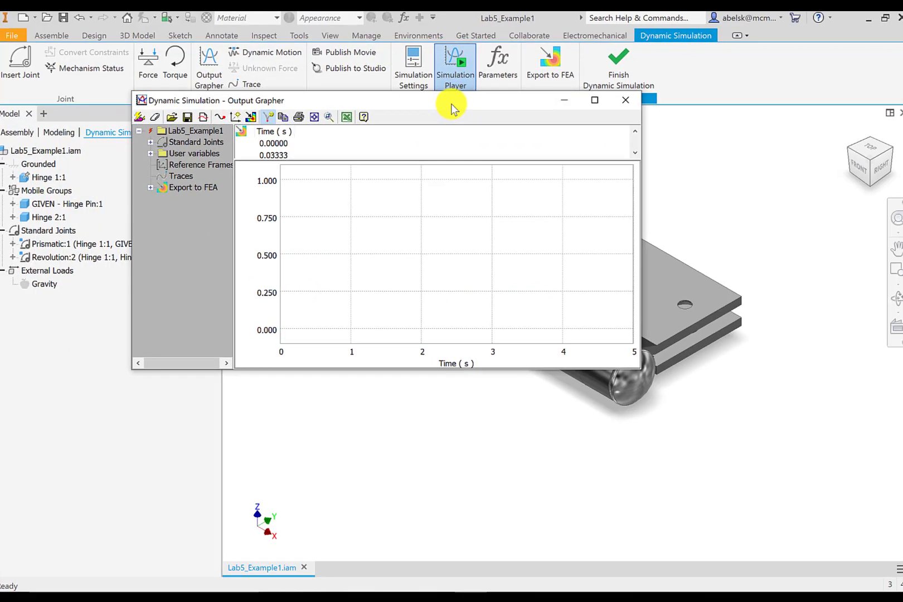
Plot the P[1] position curves of both the Prismatic:1 and Revolution:2 joints in the Output Grapher.
left_click(148, 142)
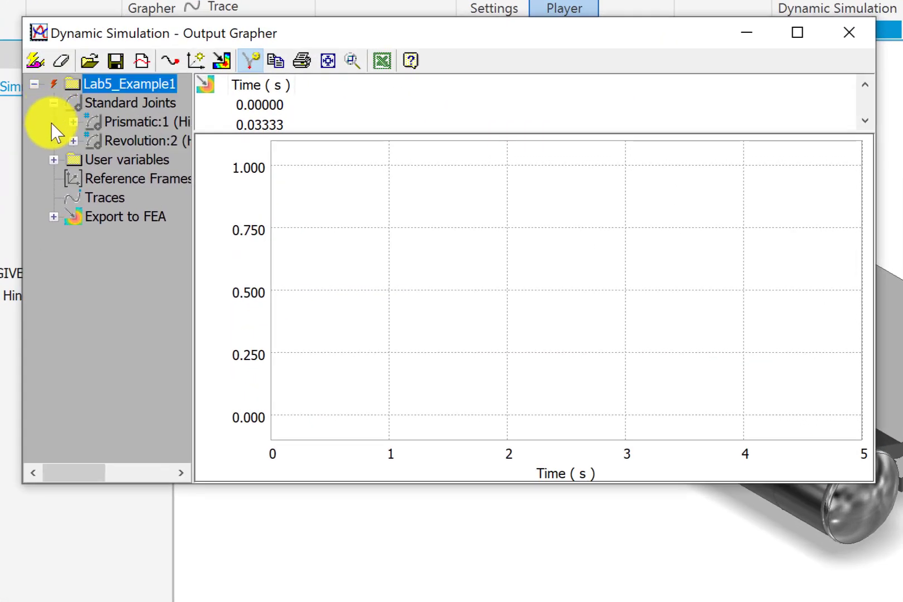
left_click(74, 121)
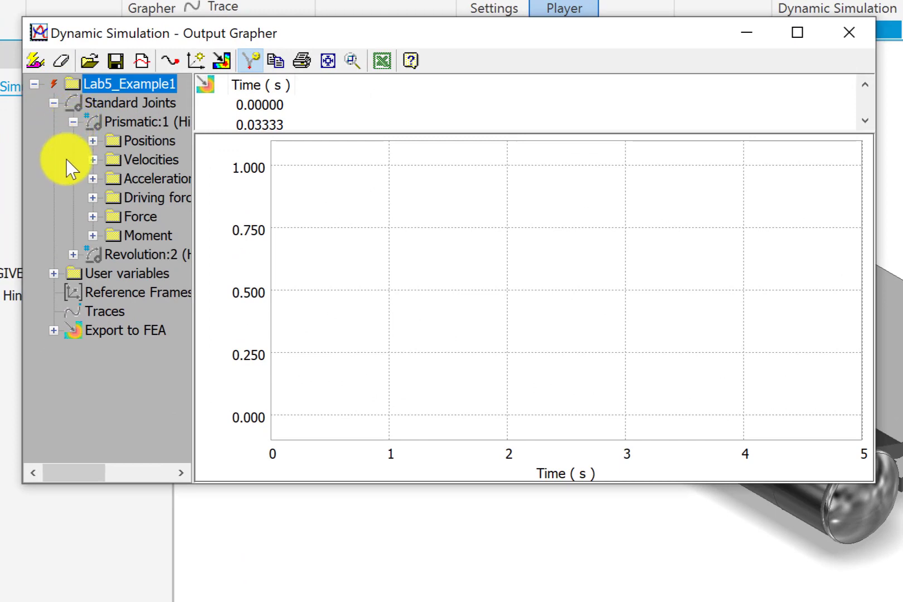
left_click(73, 255)
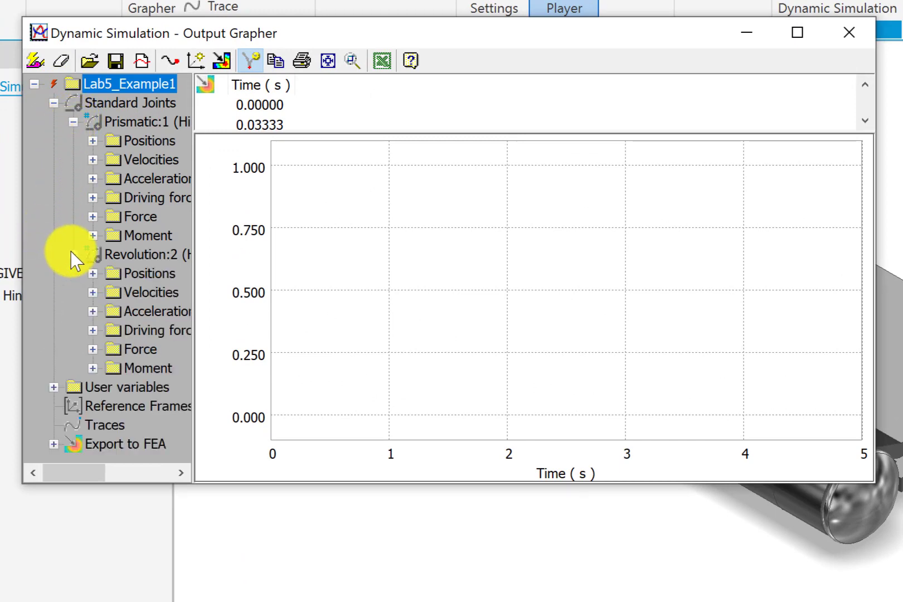
left_click(93, 141)
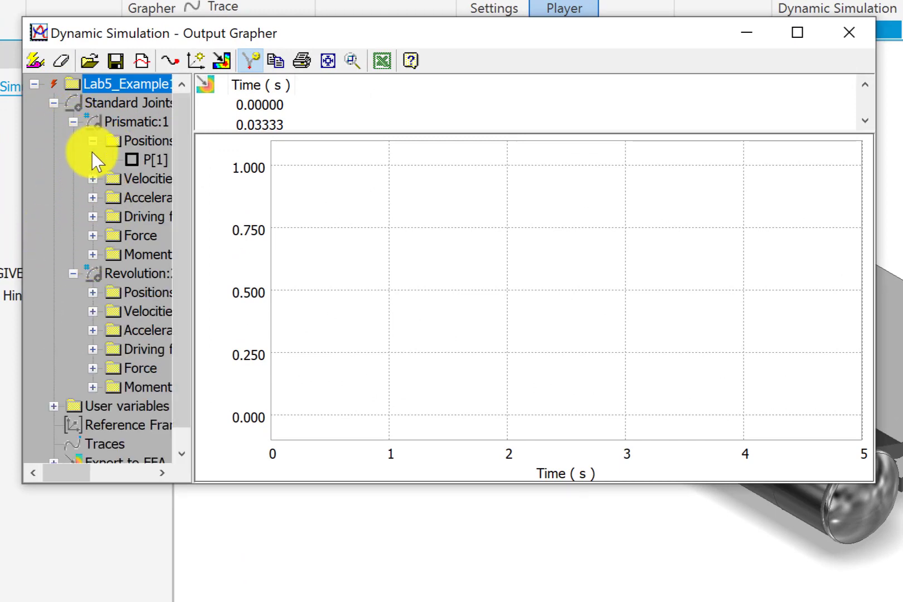
left_click(130, 160)
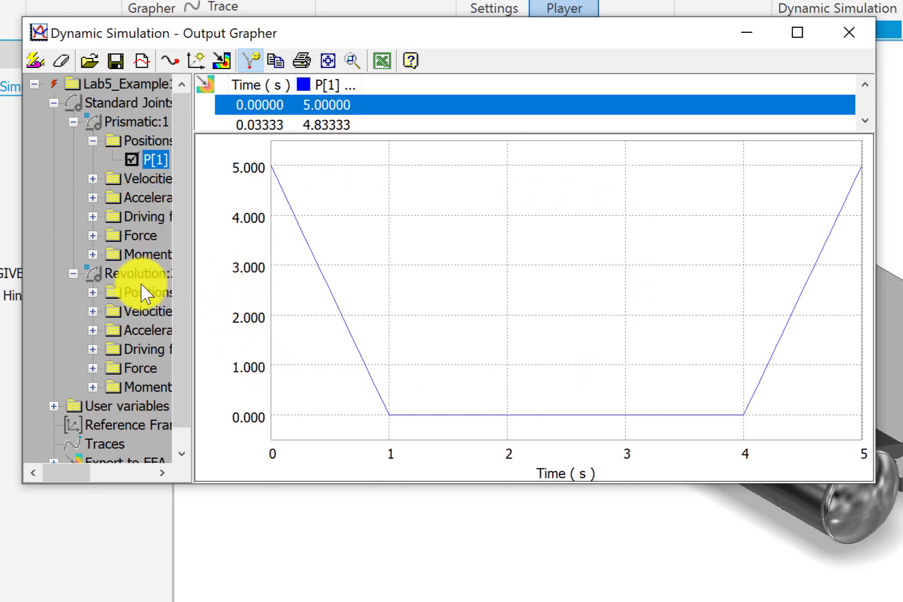
left_click(91, 297)
left_click(132, 310)
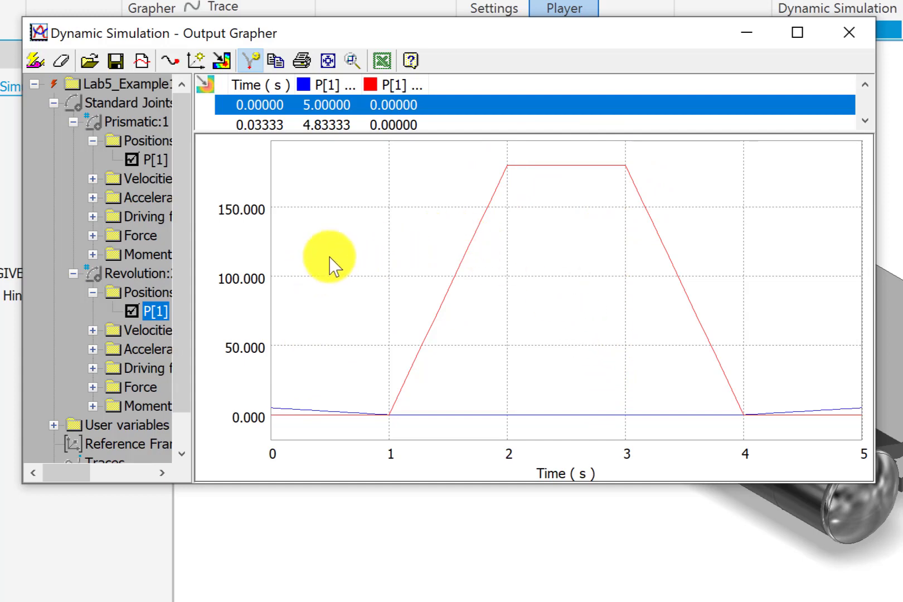
Export the plotted position curves to Excel, each to its own chart, saving 1 value in every 10 steps.
left_click(382, 55)
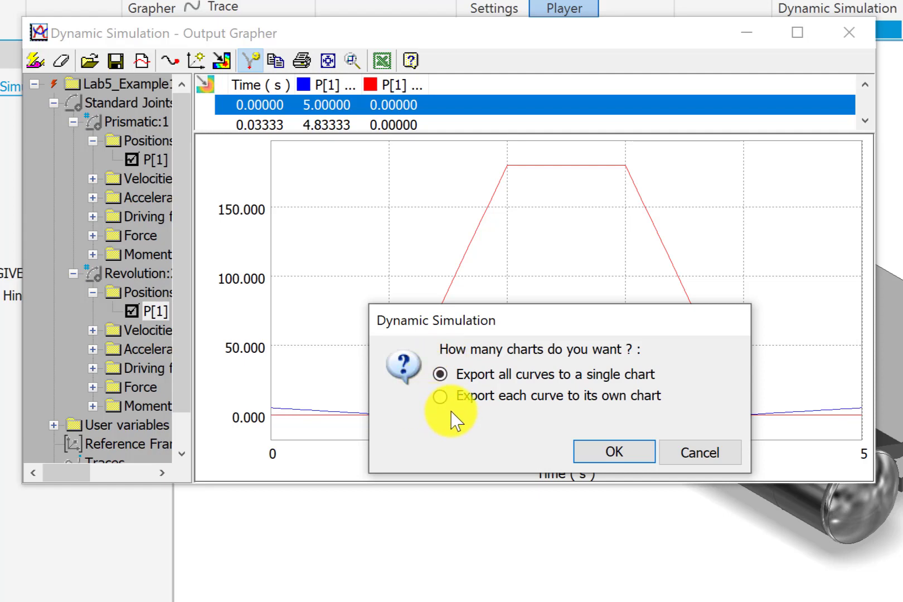
left_click(439, 400)
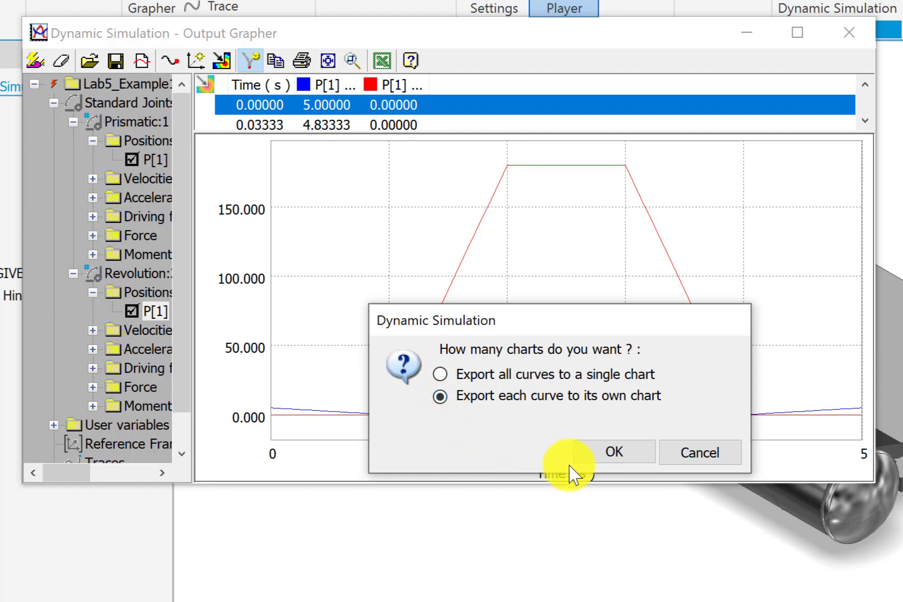
left_click(608, 453)
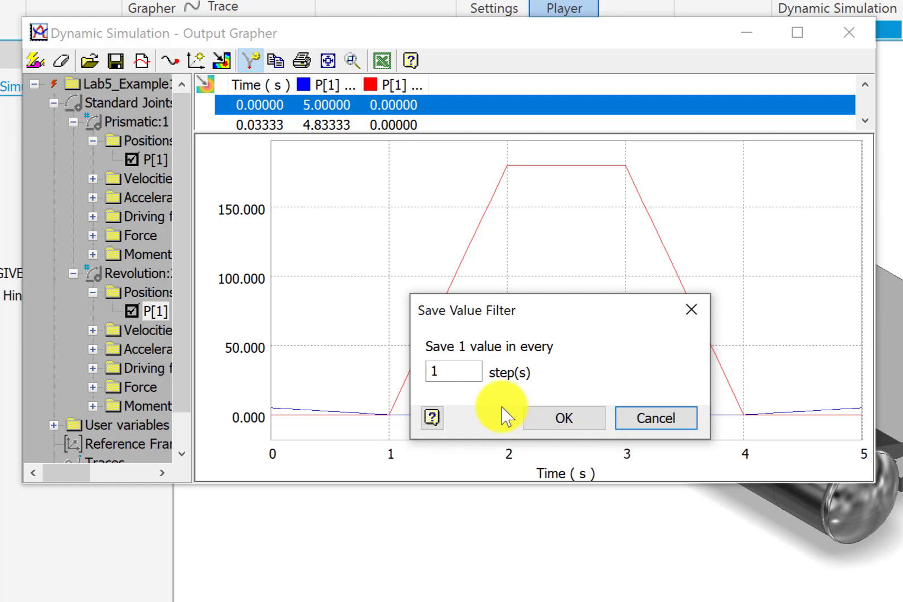
left_click_drag(463, 370, 406, 372)
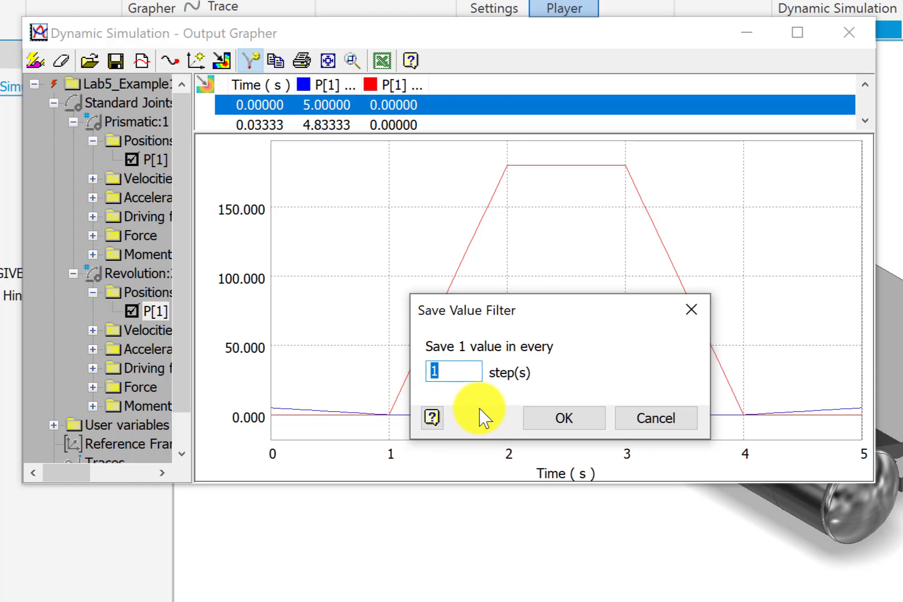
type("5")
left_click_drag(446, 373, 423, 369)
type("10")
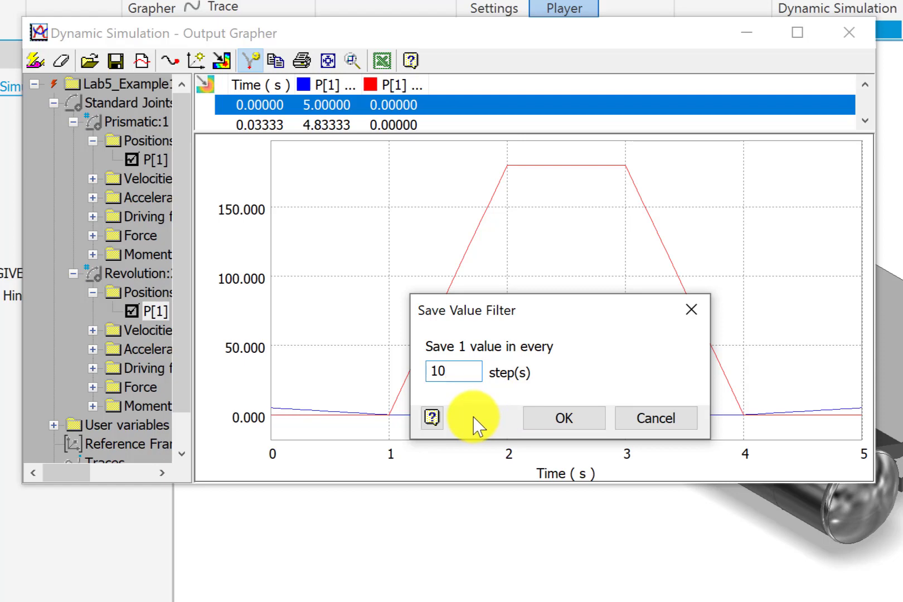
left_click(574, 418)
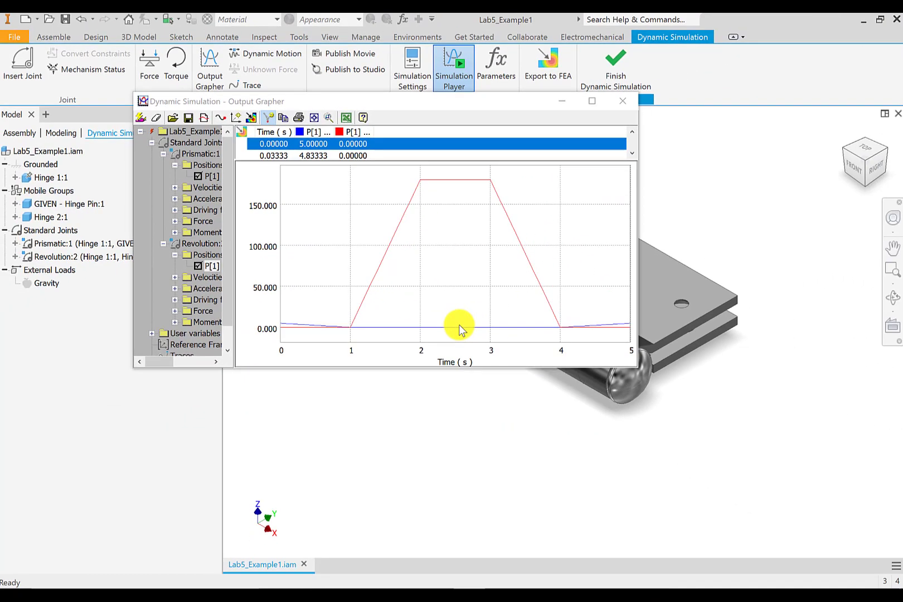
left_click(444, 352)
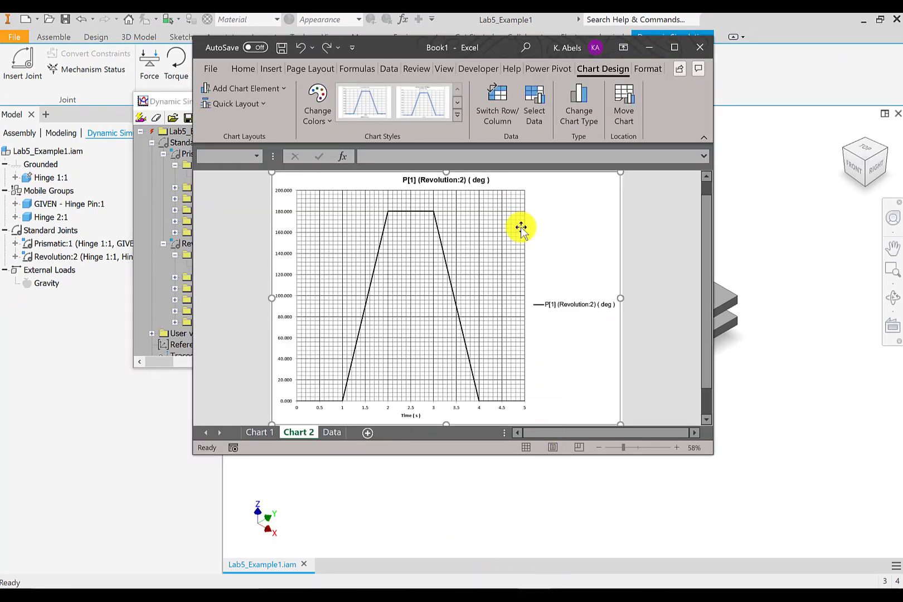
Examine the exported Prismatic:1 and Revolution:2 position charts and the data sheet in Excel, and return to the Output Grapher in Inventor.
left_click(266, 433)
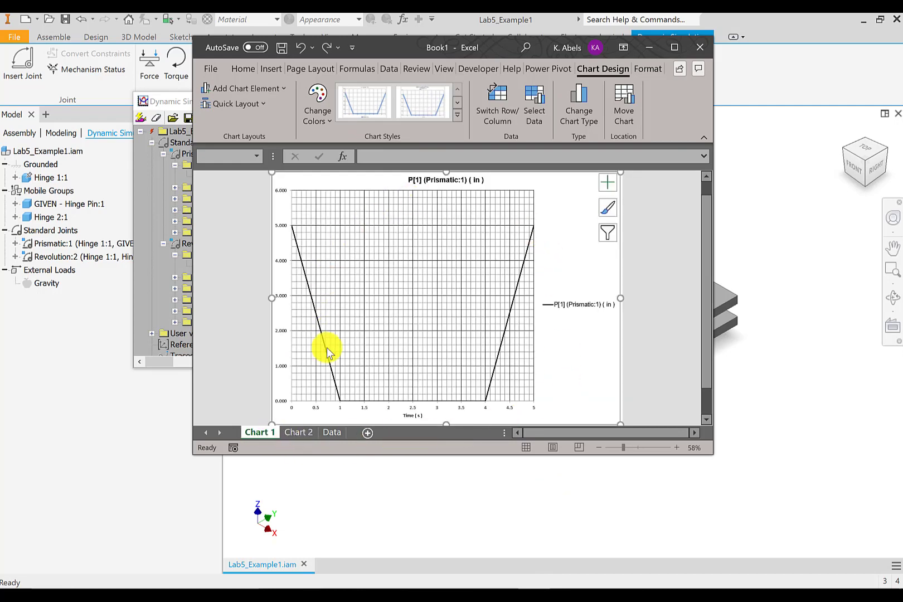
left_click(335, 433)
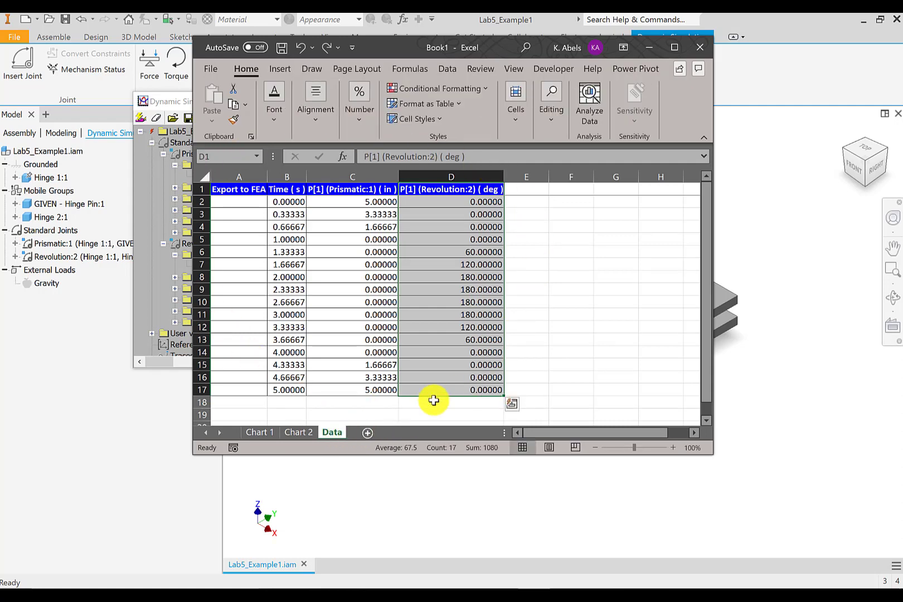
left_click(300, 436)
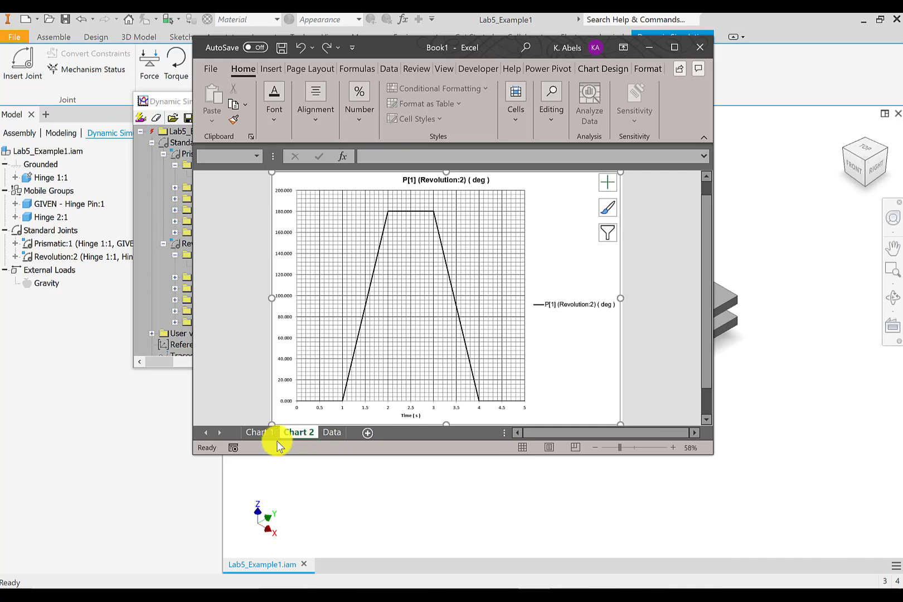
left_click(260, 433)
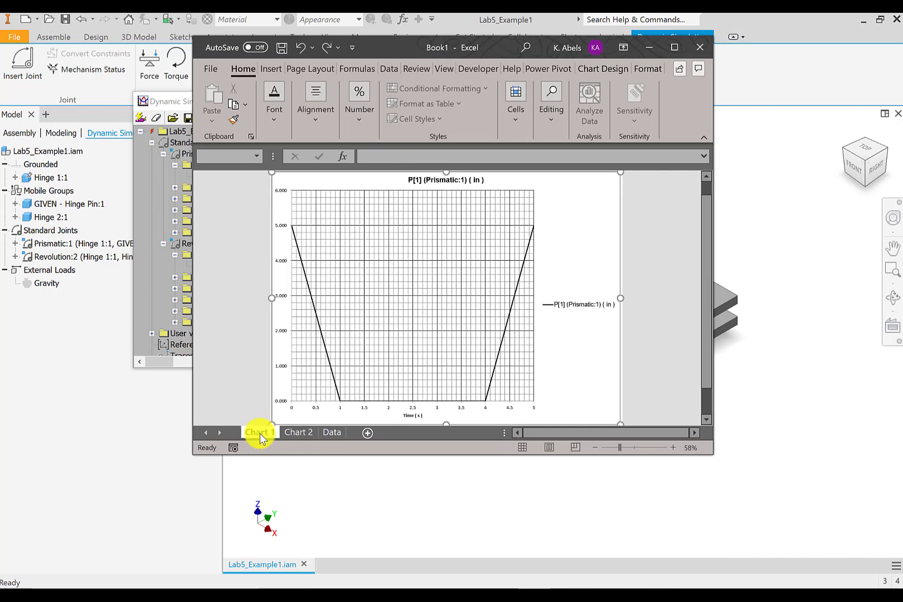
left_click(338, 432)
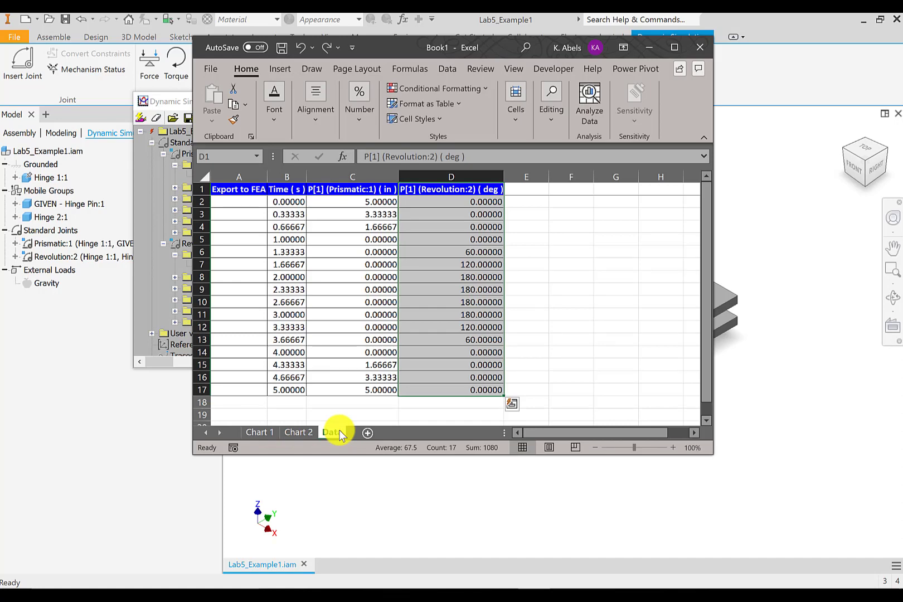
left_click(656, 47)
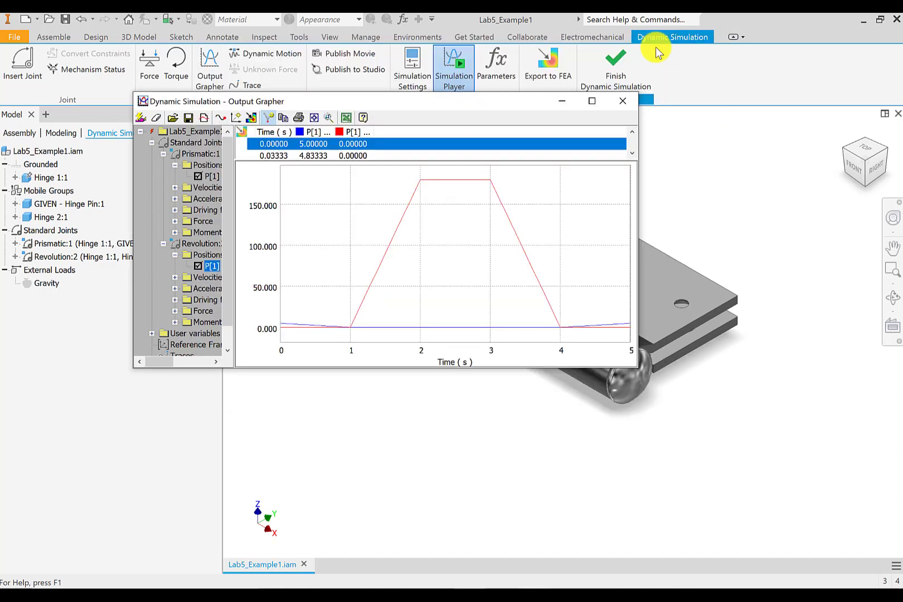